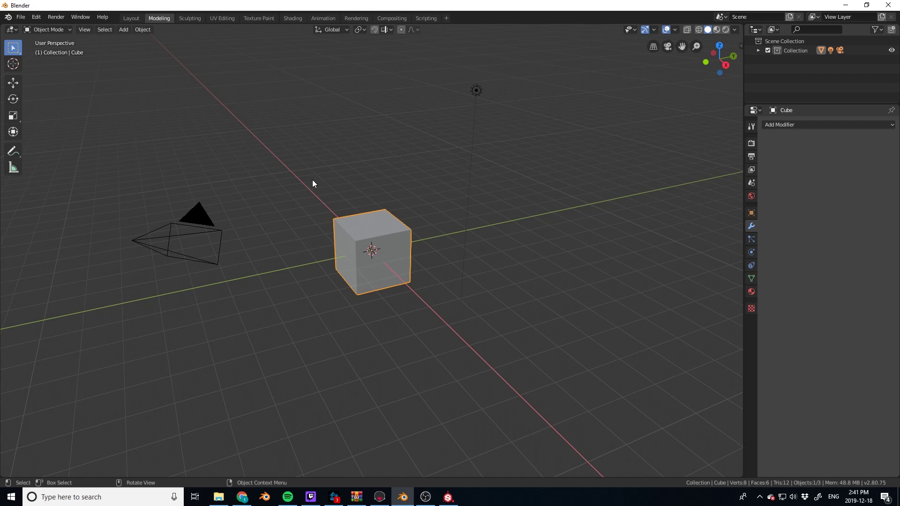
# - Export the selected cube without UVs to Desktop\Blender\Not Yet Wrapped\cube.obj
pyautogui.moveTo(293, 171); pyautogui.dragTo(410, 340)
pyautogui.click(21, 17)
pyautogui.moveTo(43, 152)
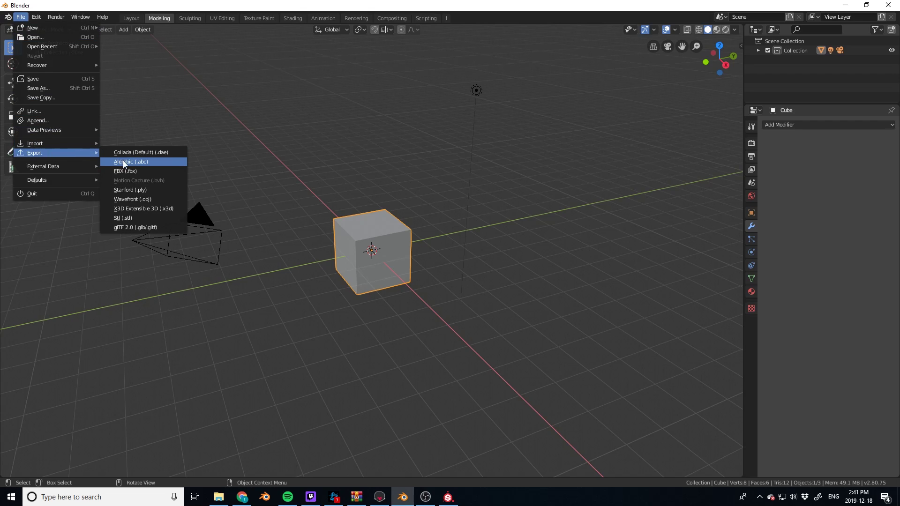
pyautogui.click(125, 199)
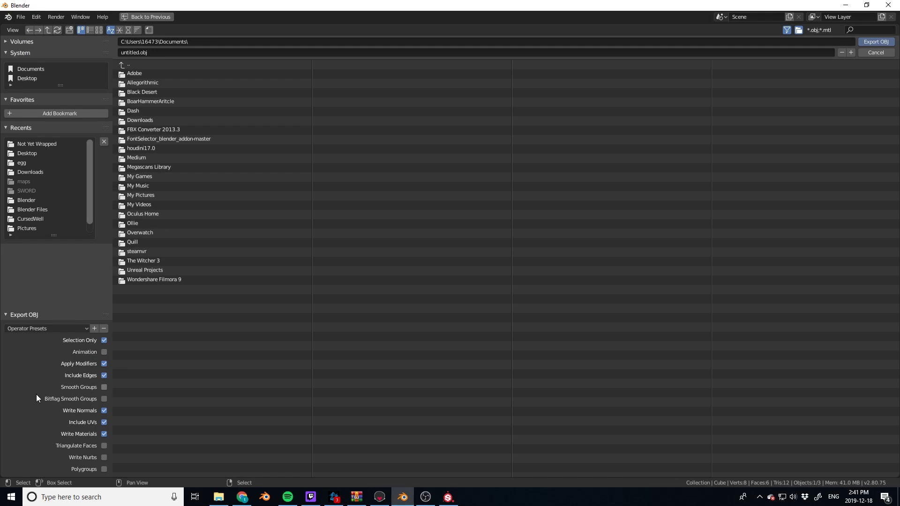
pyautogui.click(77, 423)
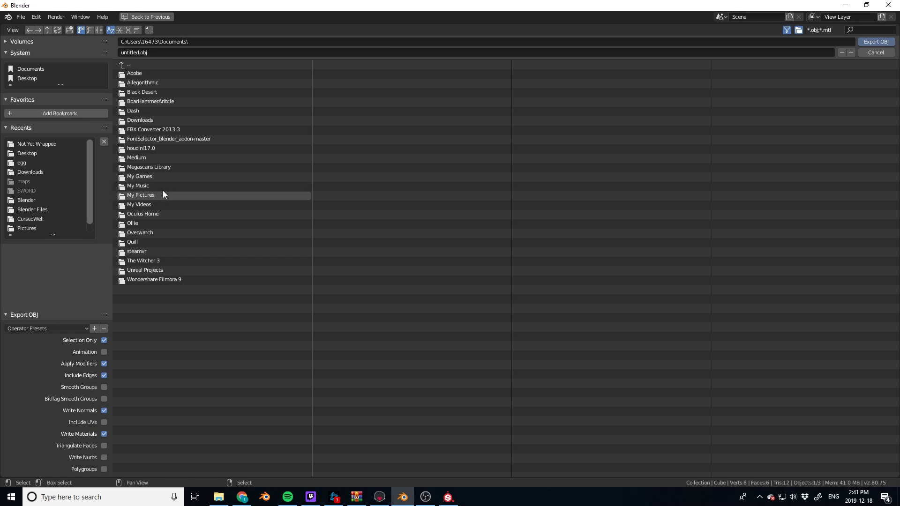
pyautogui.click(24, 79)
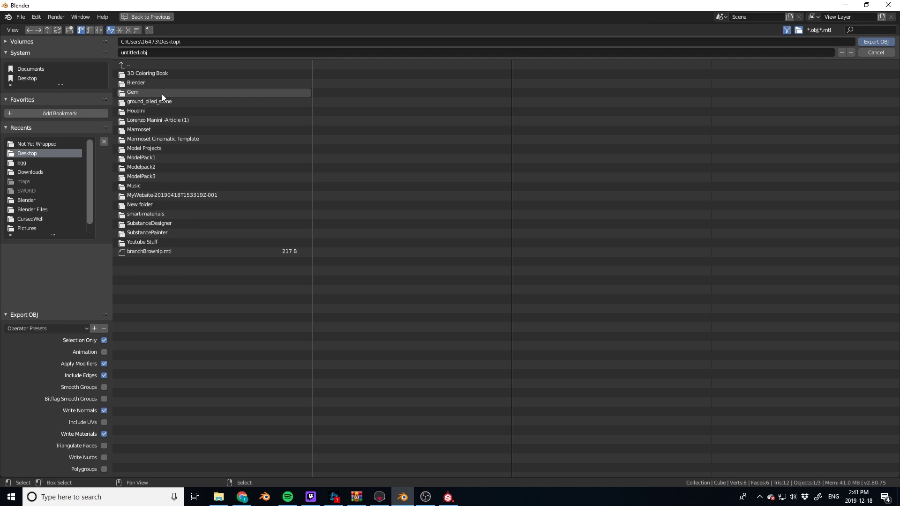
pyautogui.click(136, 77)
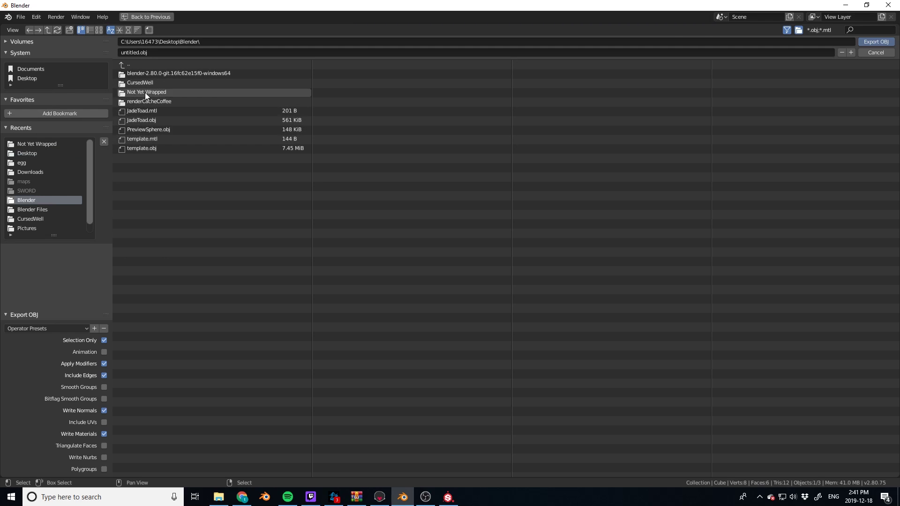
pyautogui.click(157, 92)
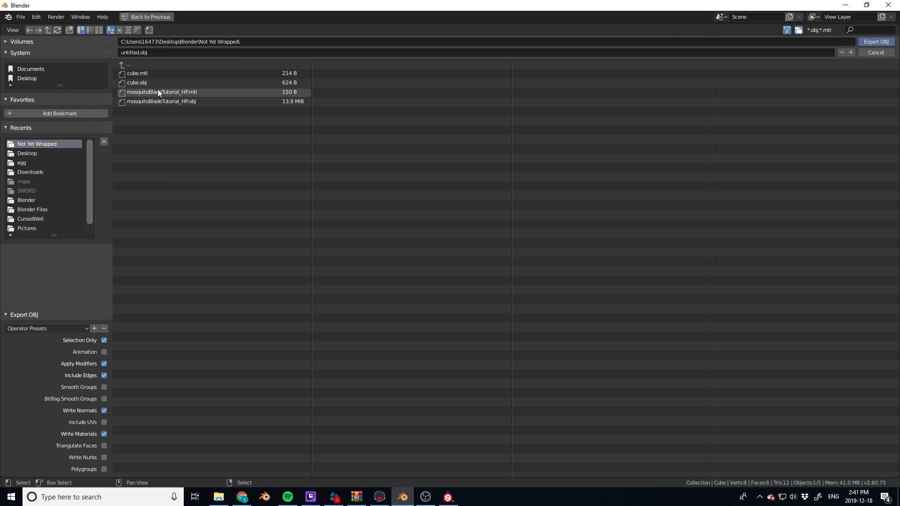
pyautogui.click(132, 84)
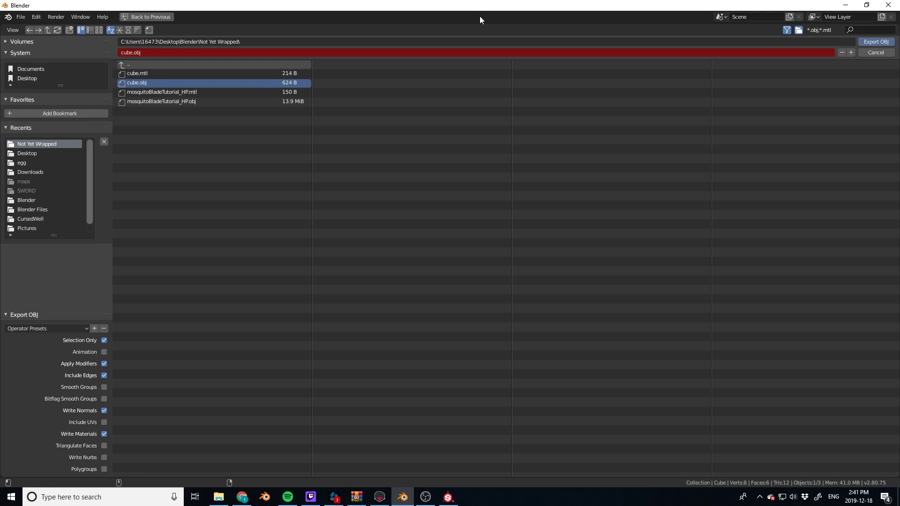
pyautogui.click(878, 41)
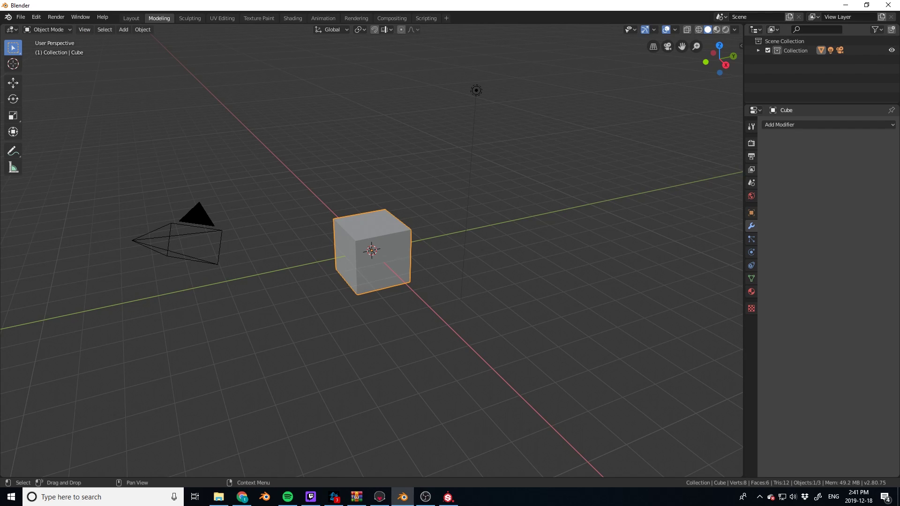
# - Create a new Substance Painter project from the cube mesh in the Not Yet Wrapped folder
pyautogui.hotkey('alt', 'Tab')
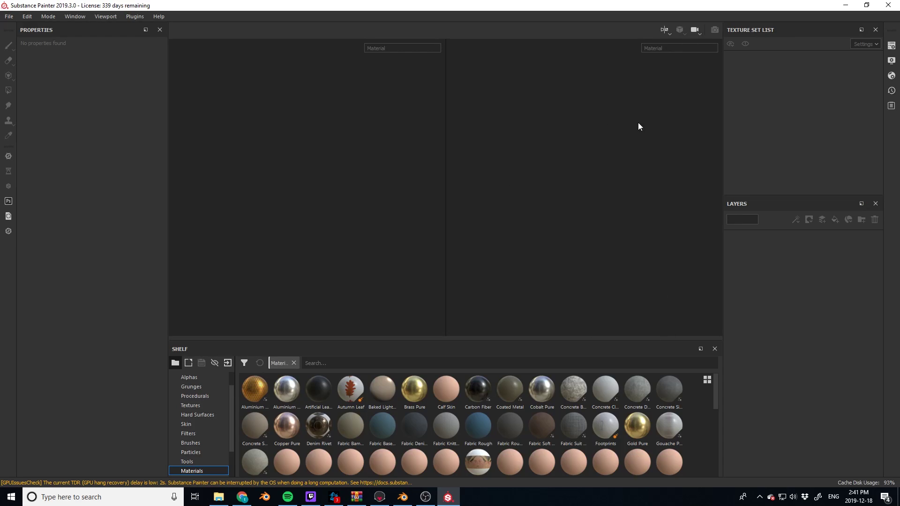
pyautogui.click(9, 17)
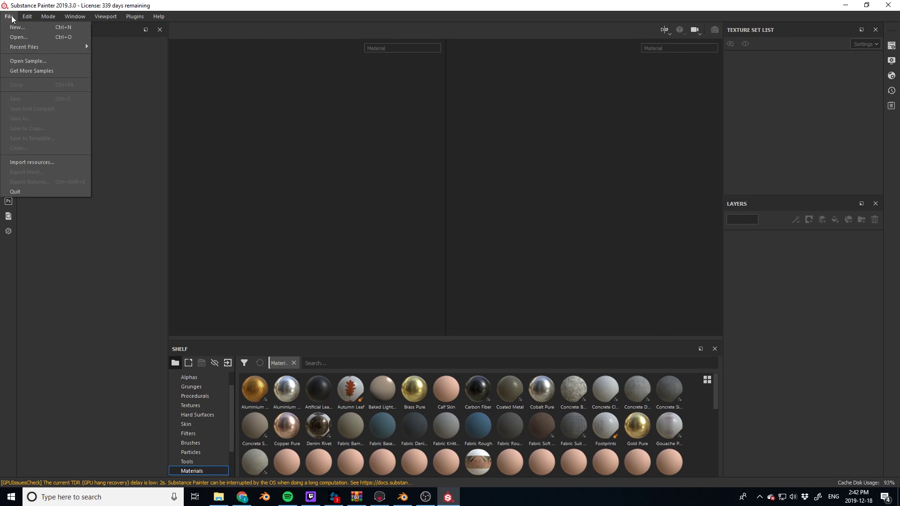
pyautogui.click(9, 28)
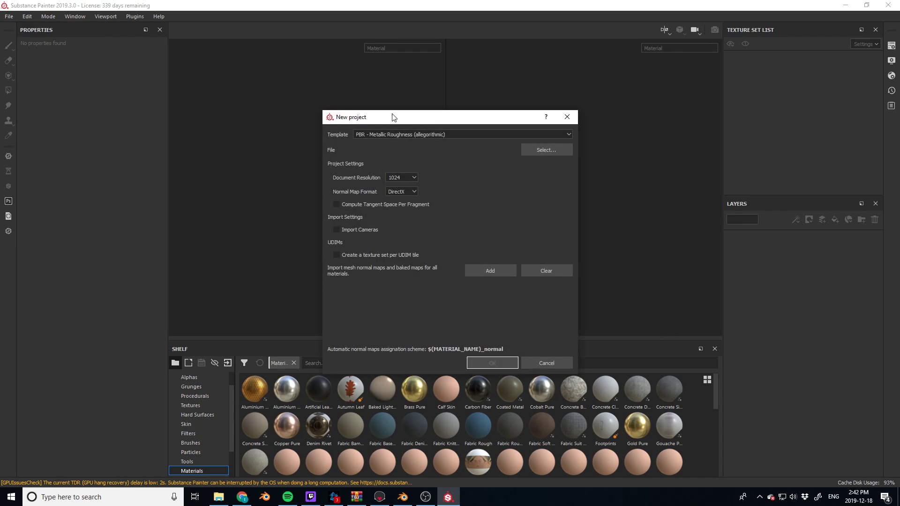
pyautogui.click(539, 151)
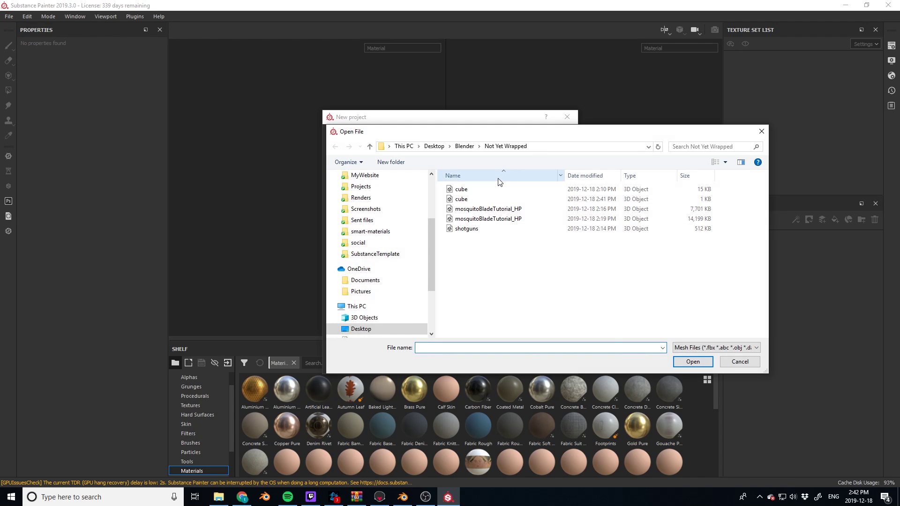
pyautogui.click(463, 189)
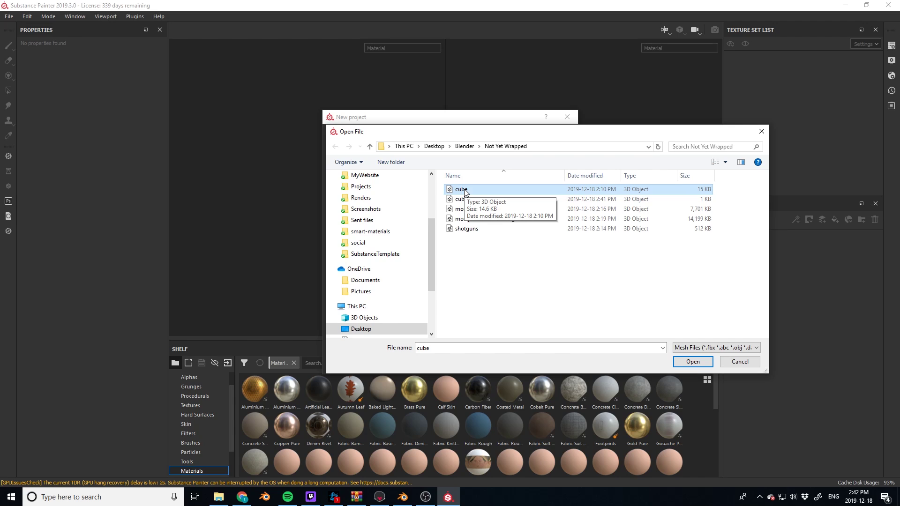
pyautogui.click(692, 362)
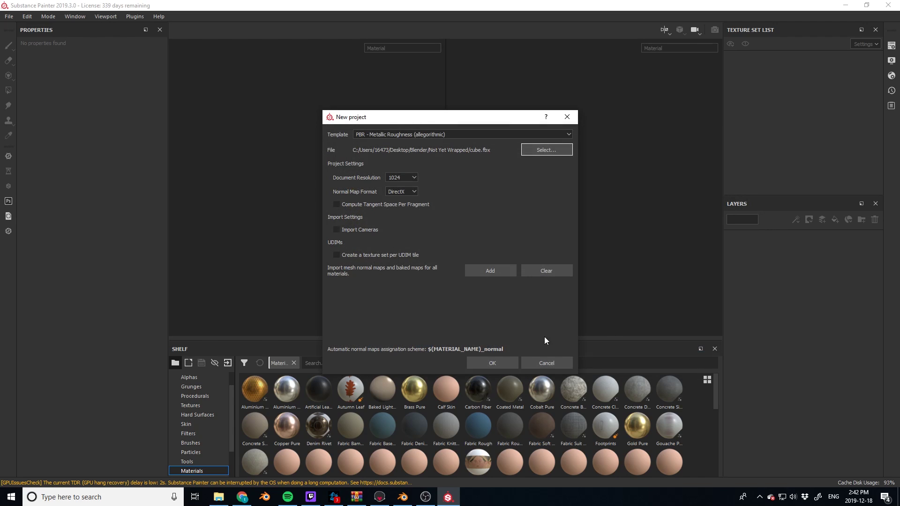
pyautogui.click(500, 362)
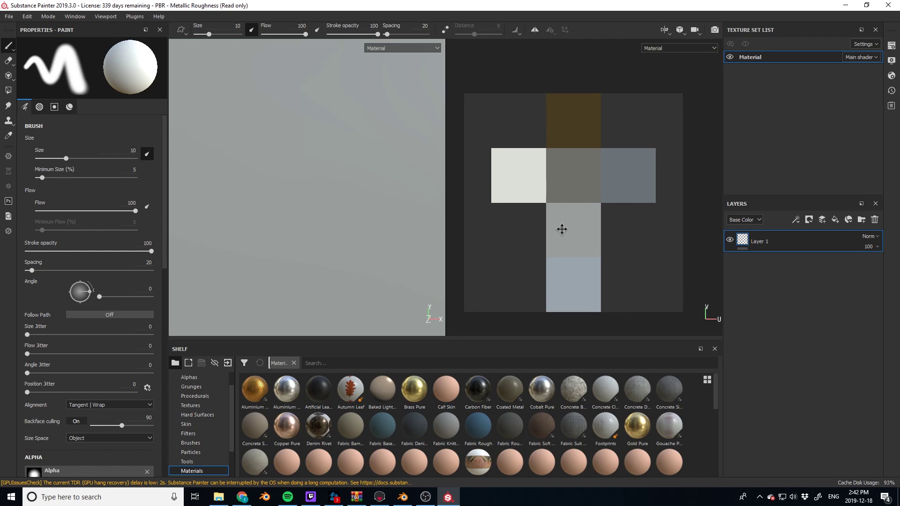
# - Frame the cube and bake its mesh maps from Texture Set Settings
pyautogui.press('f')
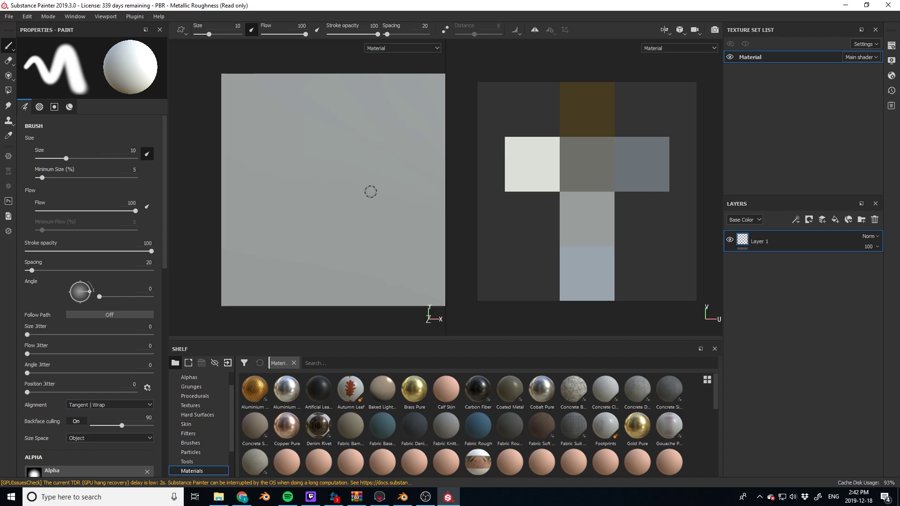
pyautogui.keyDown('alt'); pyautogui.moveTo(368, 191); pyautogui.dragTo(337, 192); pyautogui.keyUp('alt')
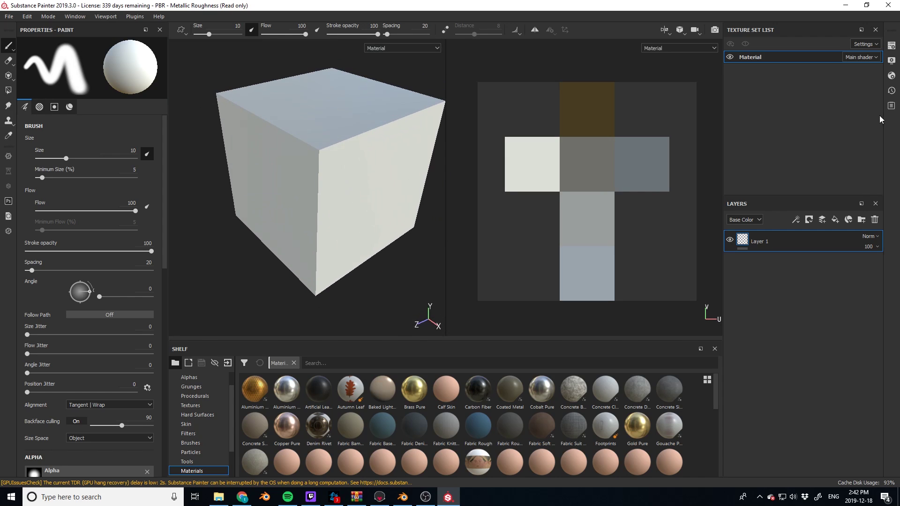
pyautogui.click(892, 45)
pyautogui.click(838, 214)
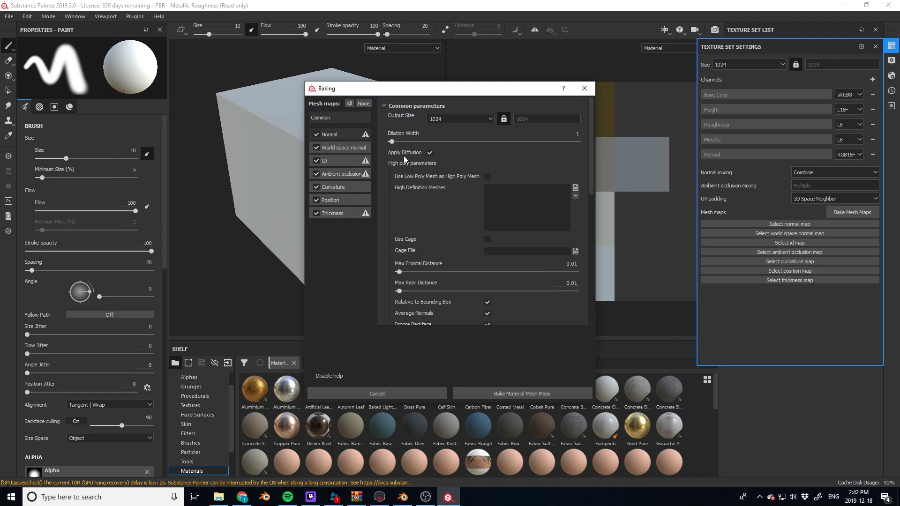
pyautogui.click(494, 394)
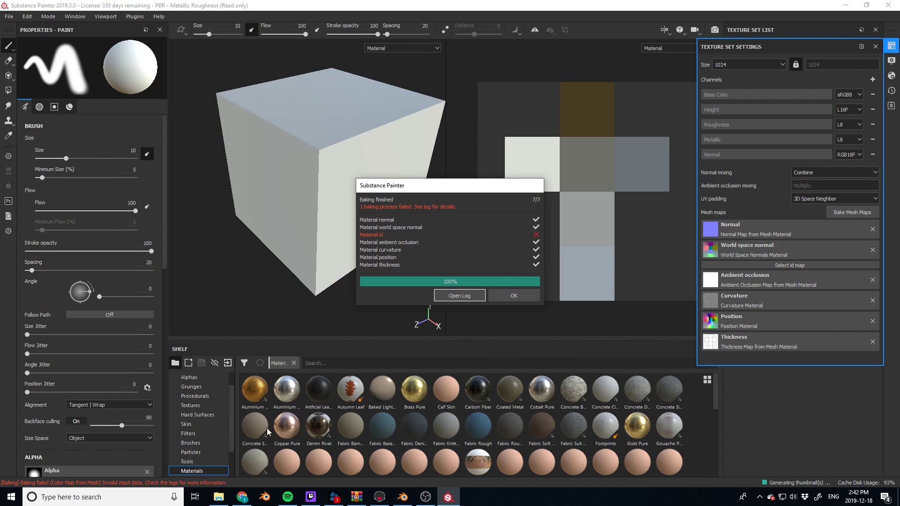
pyautogui.click(527, 293)
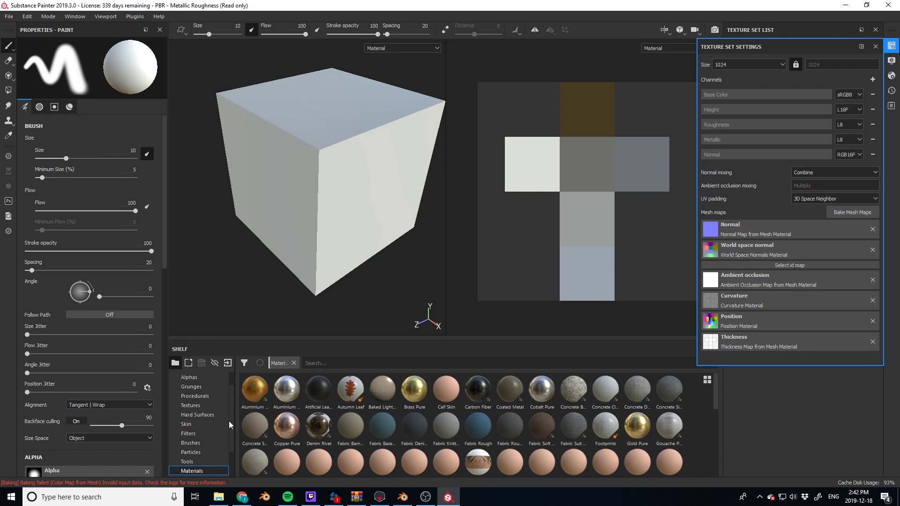
# - Add the Brass_Old smart material to the cube as a new layer and inspect it
pyautogui.scroll(-1, 225, 427)
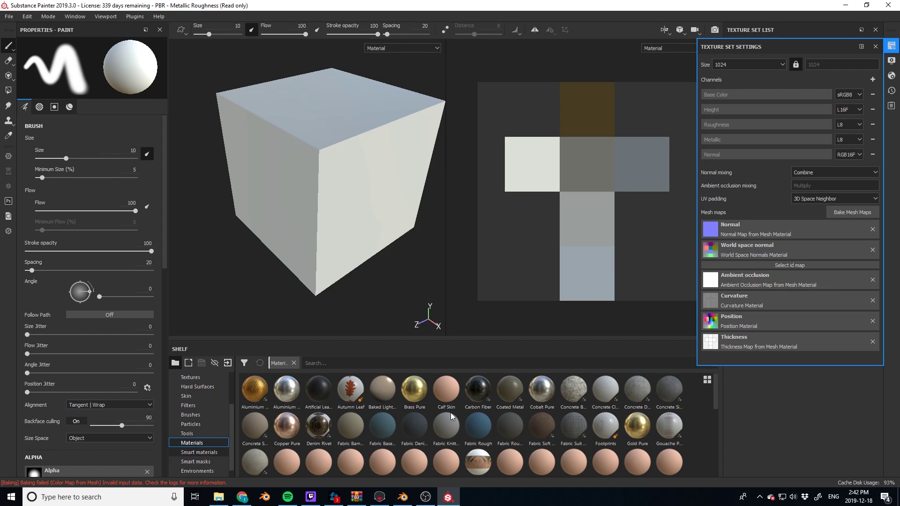
pyautogui.press('Down')
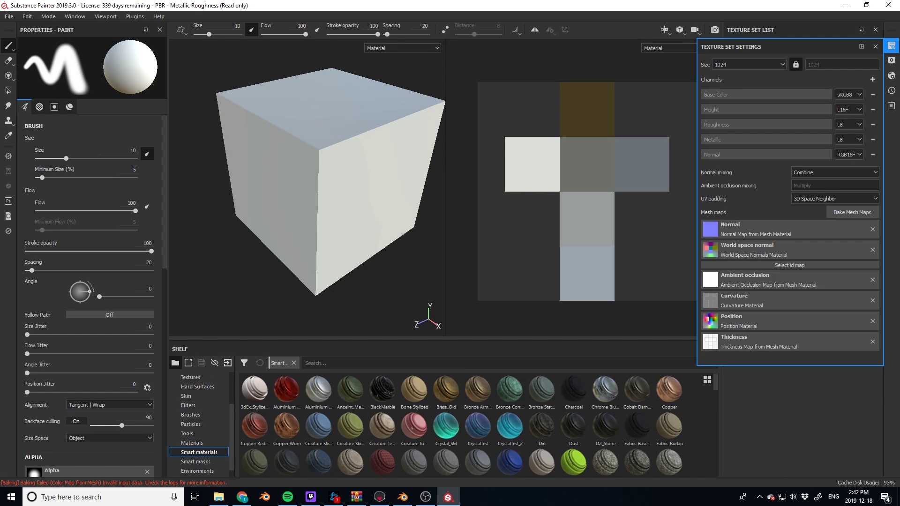
pyautogui.click(875, 46)
pyautogui.moveTo(446, 389); pyautogui.dragTo(787, 313)
pyautogui.keyDown('alt'); pyautogui.moveTo(379, 232); pyautogui.dragTo(394, 167); pyautogui.keyUp('alt')
pyautogui.scroll(5, 342, 214)
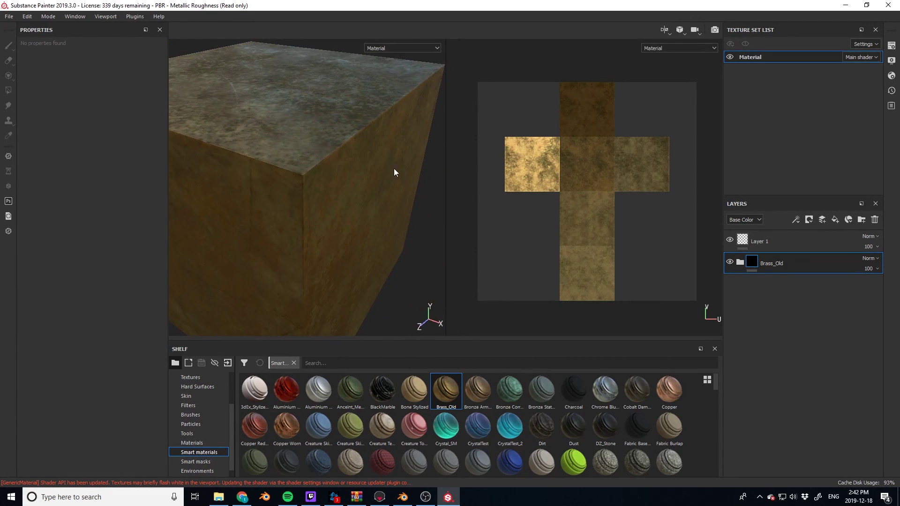
pyautogui.scroll(-4, 374, 176)
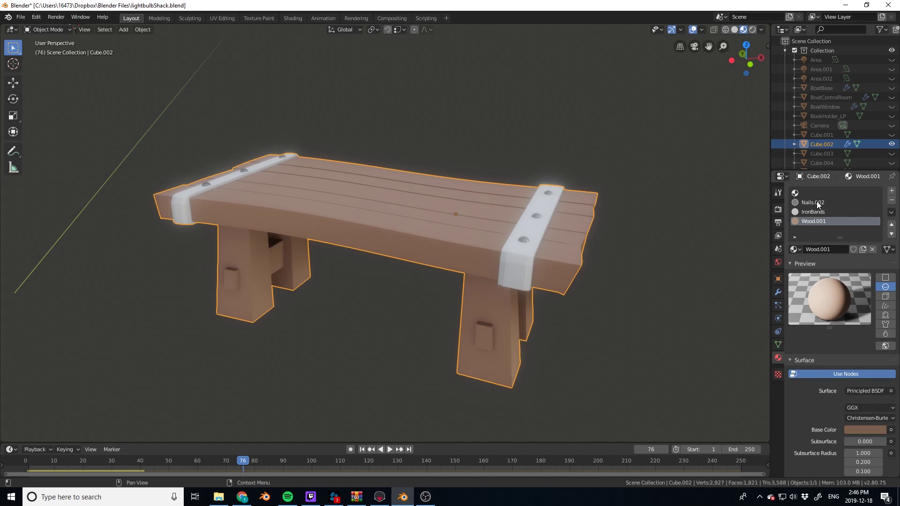
# - Clear all seams on the table mesh and reset its UVs, then return to Object Mode
pyautogui.press('Tab')
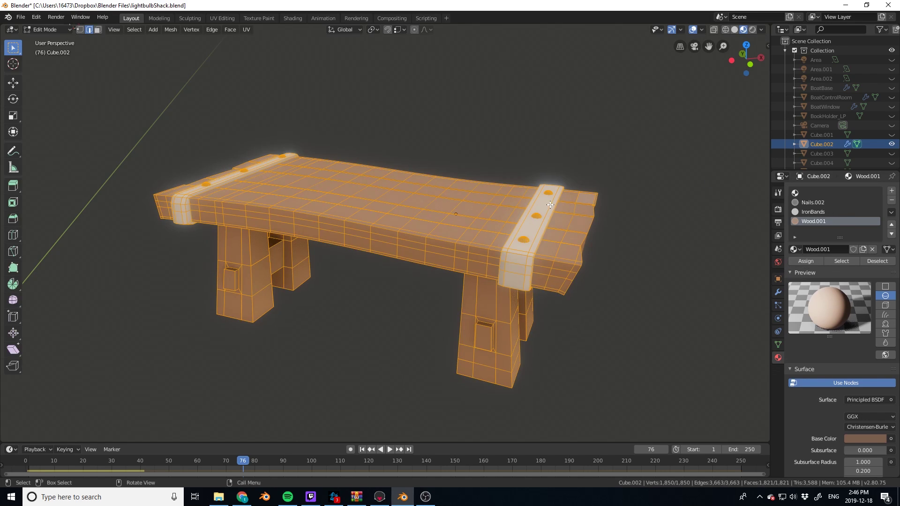
pyautogui.press('ctrl')
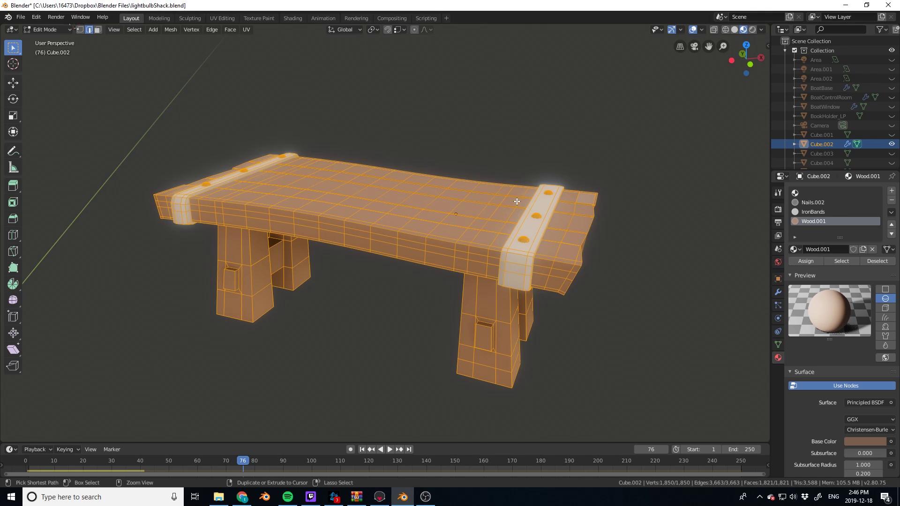
pyautogui.hotkey('ctrl', 'e')
pyautogui.click(473, 201)
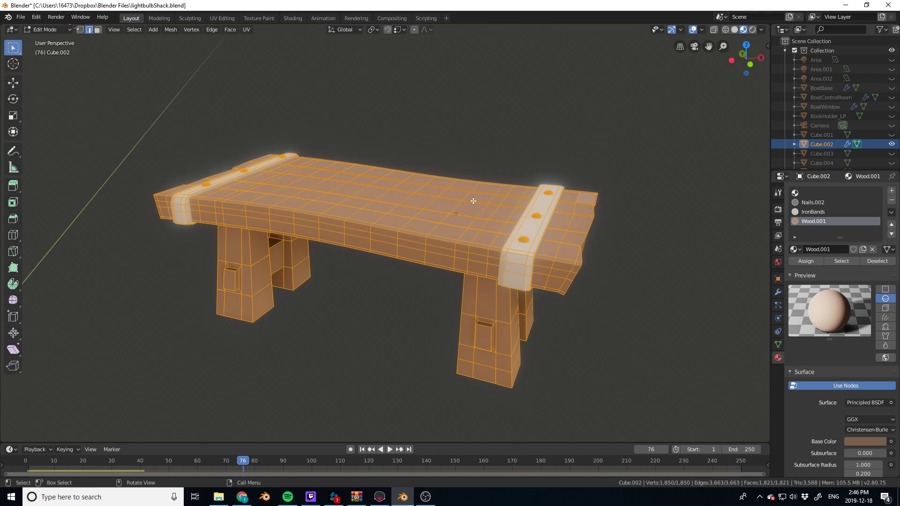
pyautogui.press('u')
pyautogui.click(463, 204)
pyautogui.press('Tab')
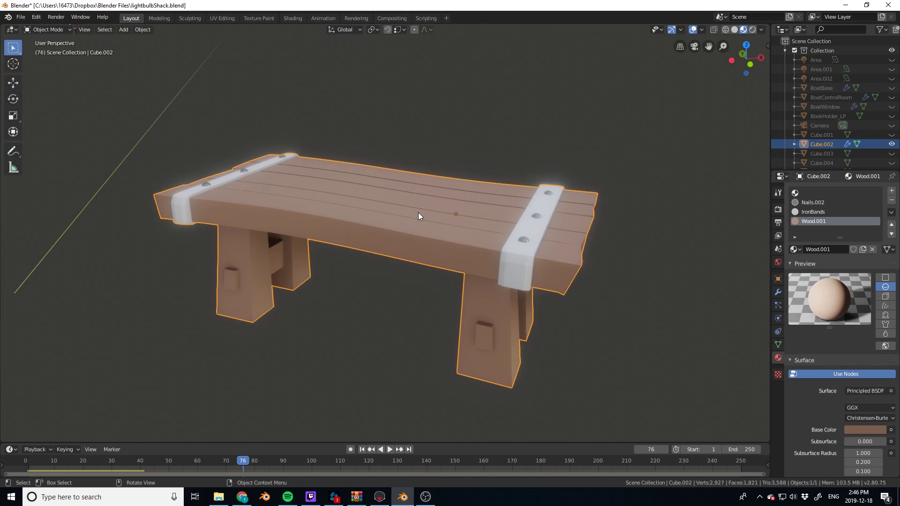
# - Export the table as table.obj, overwriting the existing file in Not Yet Wrapped
pyautogui.click(20, 17)
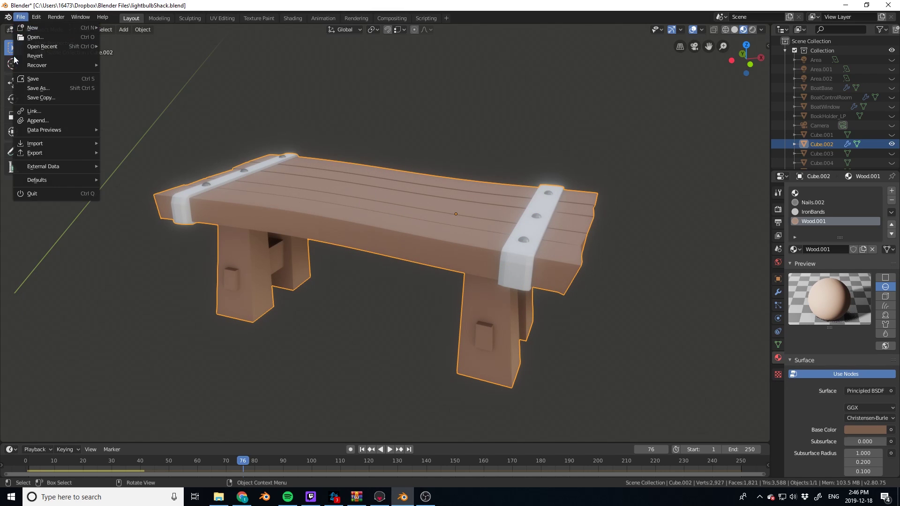
pyautogui.moveTo(34, 152)
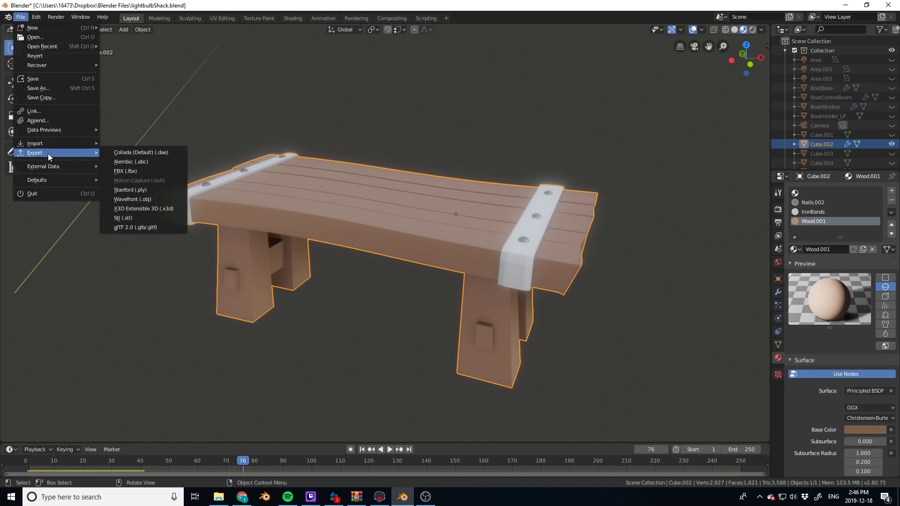
pyautogui.click(134, 200)
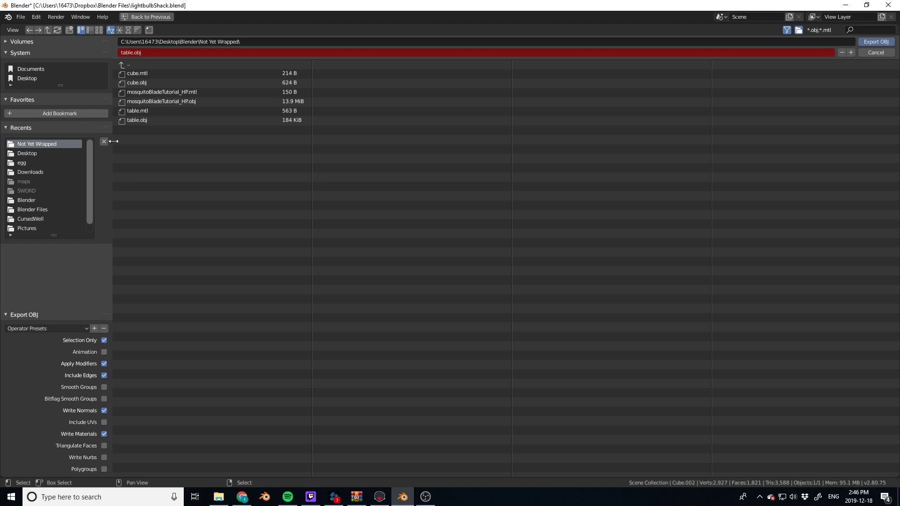
pyautogui.click(130, 120)
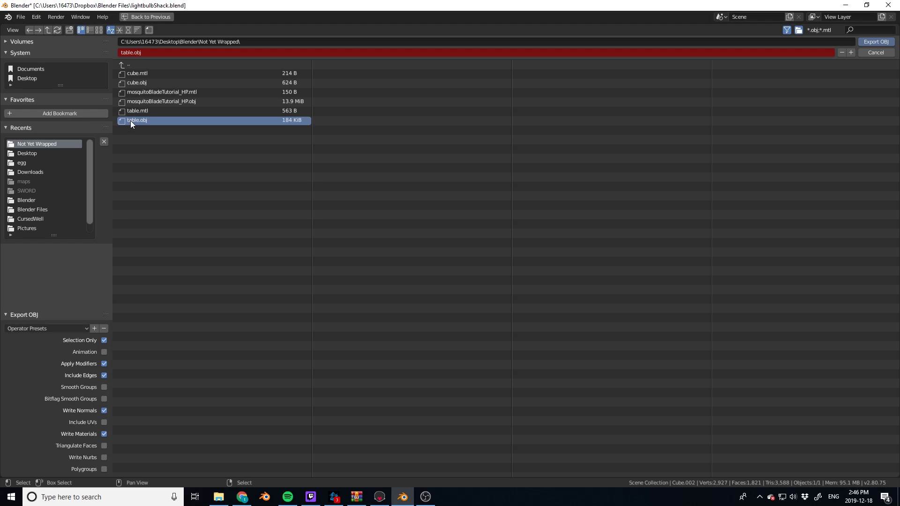
pyautogui.click(875, 42)
pyautogui.click(115, 498)
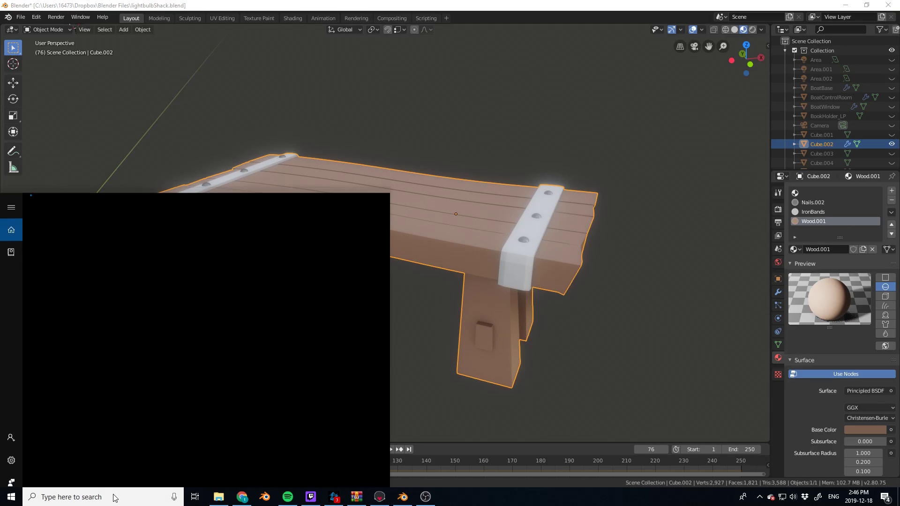
# - Launch Substance Painter and create a new PBR Metallic Roughness project from table.obj
pyautogui.write('subst')
pyautogui.press('Escape')
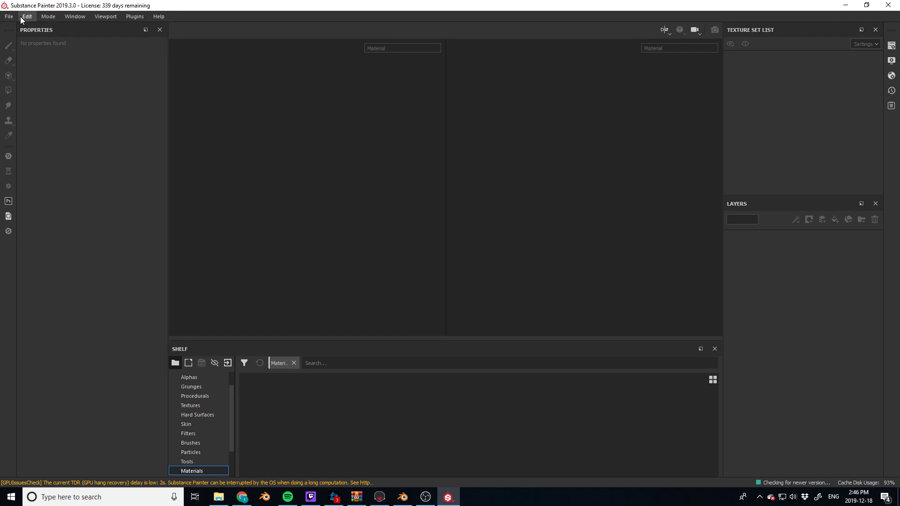
pyautogui.click(9, 16)
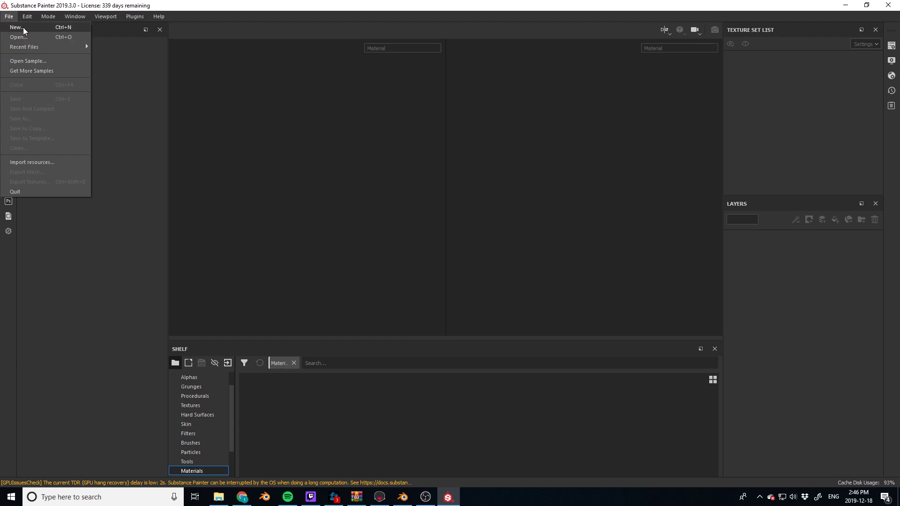
pyautogui.click(23, 28)
pyautogui.click(548, 152)
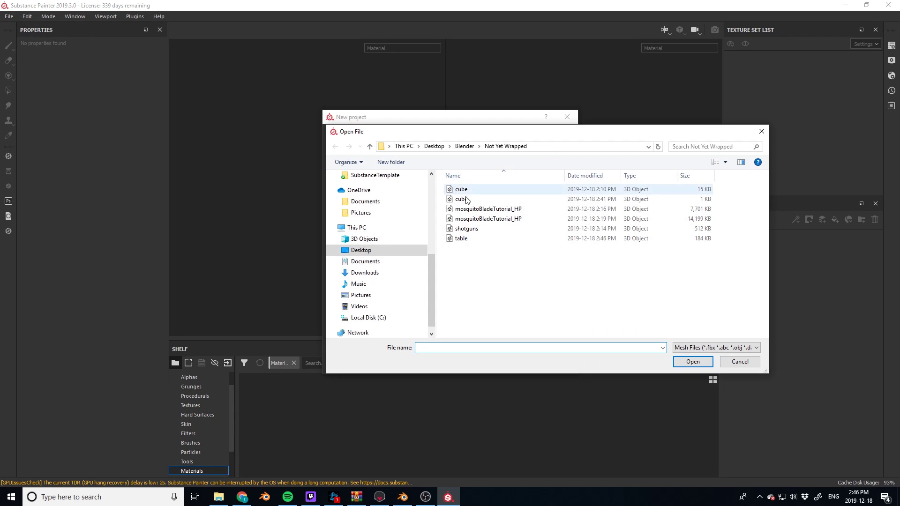
pyautogui.click(461, 238)
pyautogui.click(692, 361)
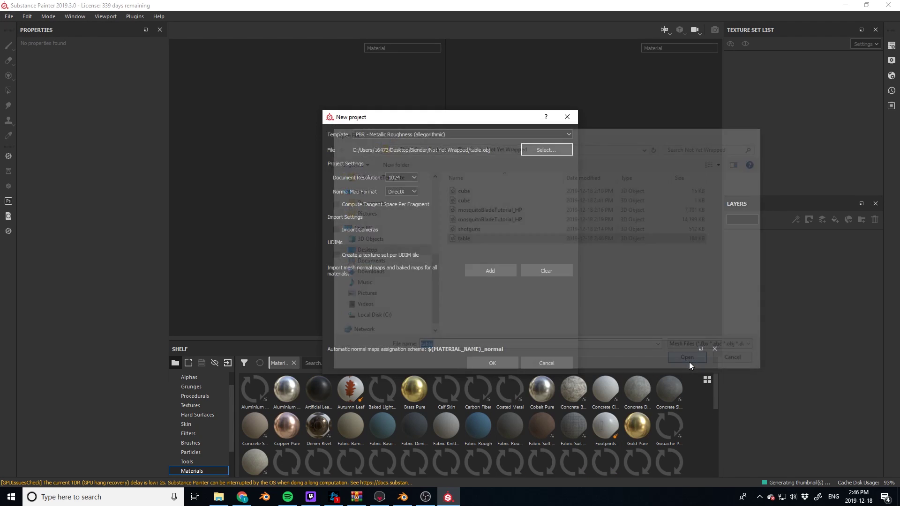
pyautogui.click(488, 360)
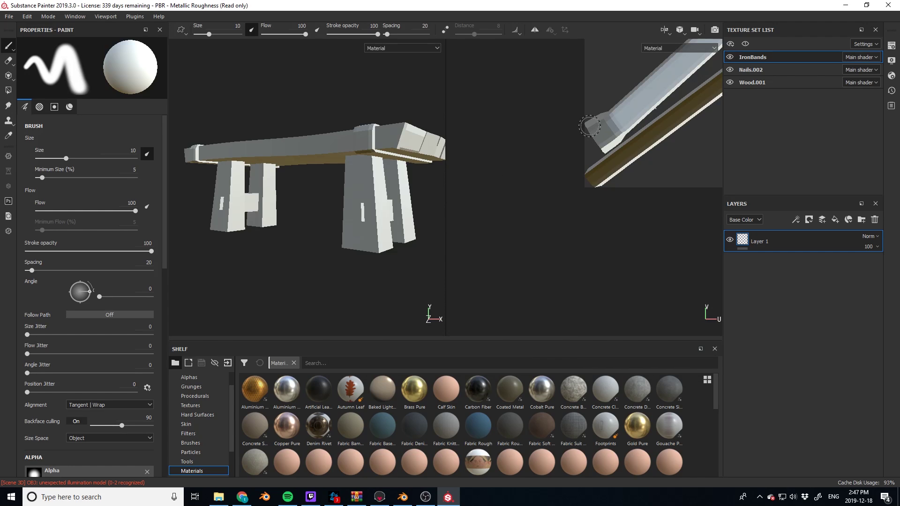
# - Pan and zoom the UV view to inspect the IronBands UV islands
pyautogui.scroll(-2, 594, 143)
pyautogui.moveTo(594, 142); pyautogui.dragTo(570, 228, button='middle')
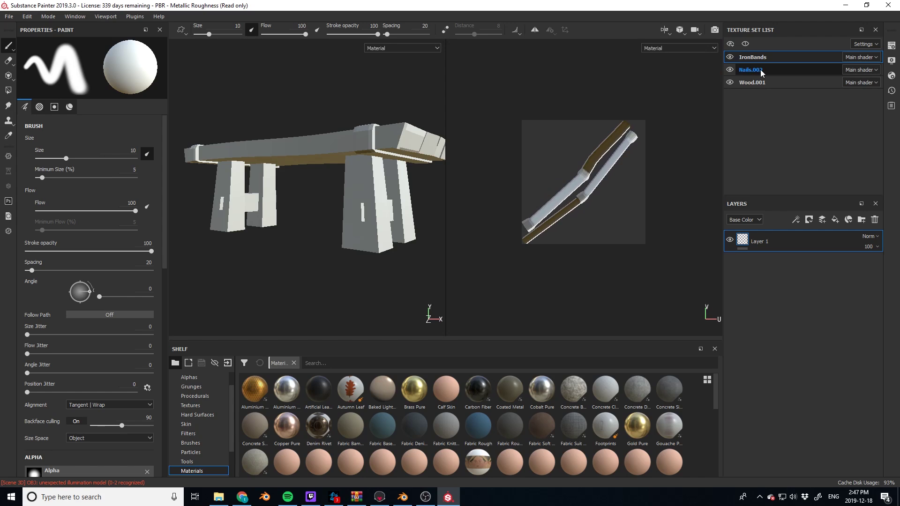
pyautogui.scroll(2, 614, 154)
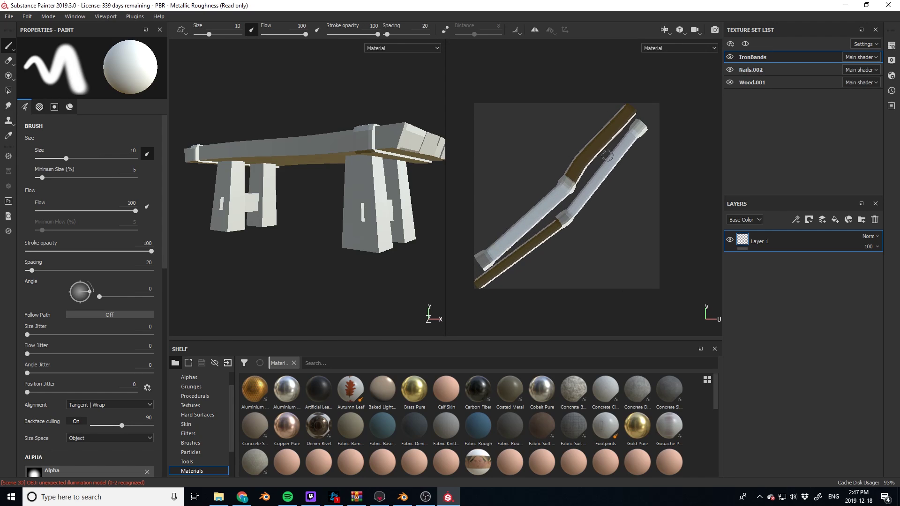
pyautogui.moveTo(610, 185); pyautogui.dragTo(618, 176, button='middle')
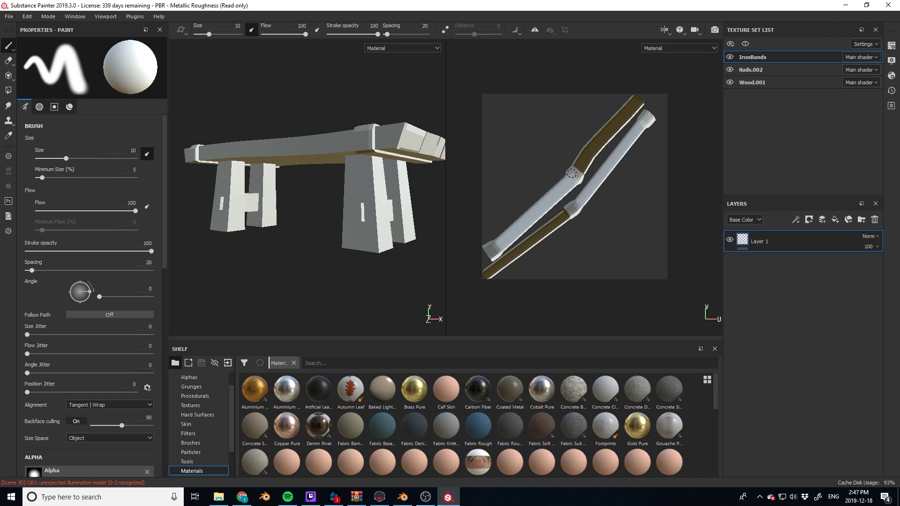
# - Inspect the Nails.002 and Wood.001 UV layouts while orbiting the bench in 3D
pyautogui.click(753, 70)
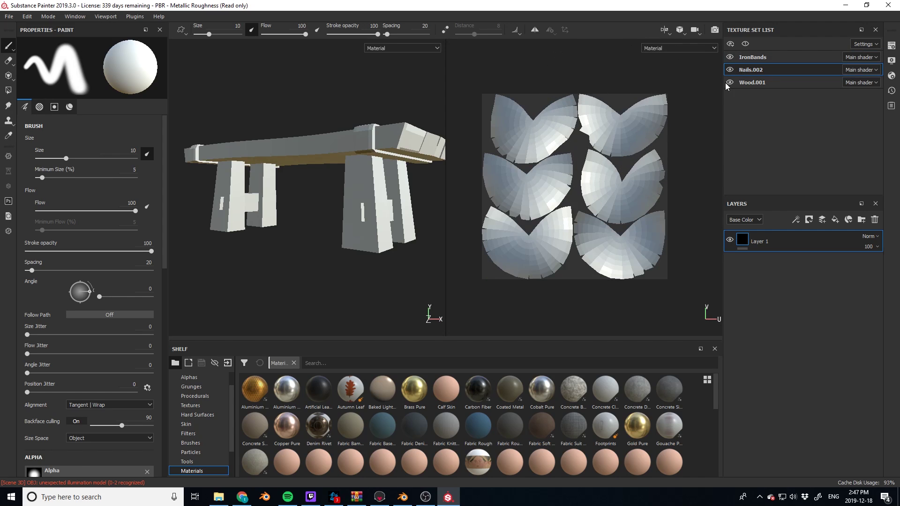
pyautogui.click(752, 83)
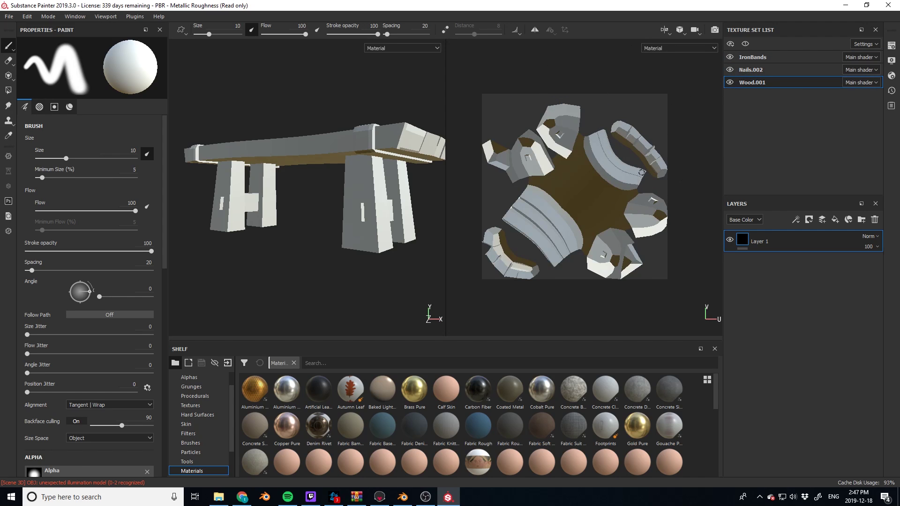
pyautogui.moveTo(641, 173)
pyautogui.keyDown('alt'); pyautogui.mouseDown()
pyautogui.moveTo(619, 154)
pyautogui.moveTo(638, 169)
pyautogui.mouseUp(); pyautogui.keyUp('alt')
pyautogui.keyDown('alt'); pyautogui.moveTo(364, 169); pyautogui.dragTo(360, 199); pyautogui.keyUp('alt')
pyautogui.scroll(5, 587, 173)
pyautogui.scroll(-4, 587, 173)
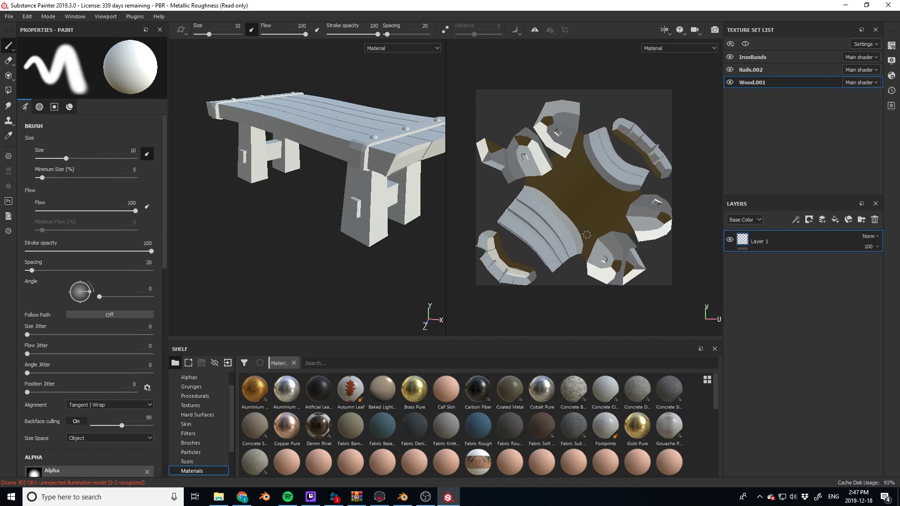
pyautogui.moveTo(587, 235); pyautogui.dragTo(586, 243, button='middle')
pyautogui.keyDown('alt'); pyautogui.moveTo(371, 177); pyautogui.dragTo(359, 184); pyautogui.keyUp('alt')
# - Bake Wood.001's normal, AO, curvature, position and thickness maps and dismiss the report
pyautogui.click(892, 47)
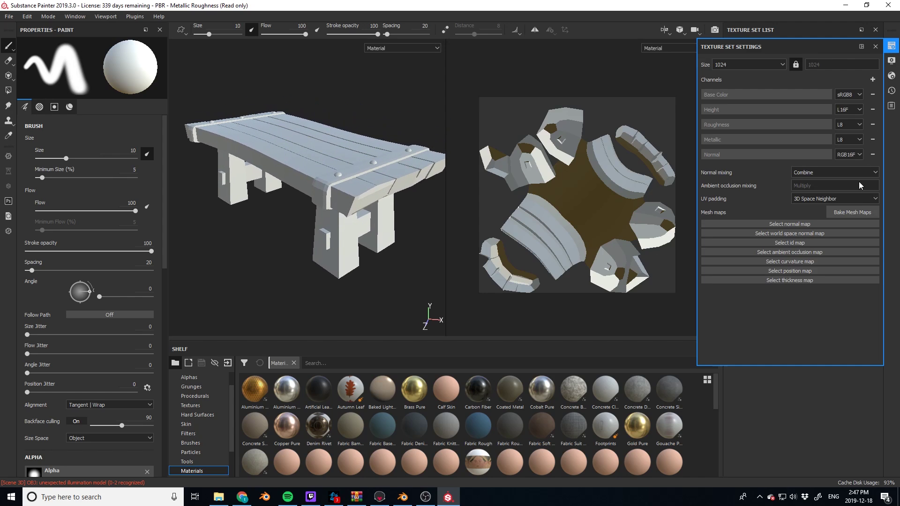
pyautogui.click(857, 212)
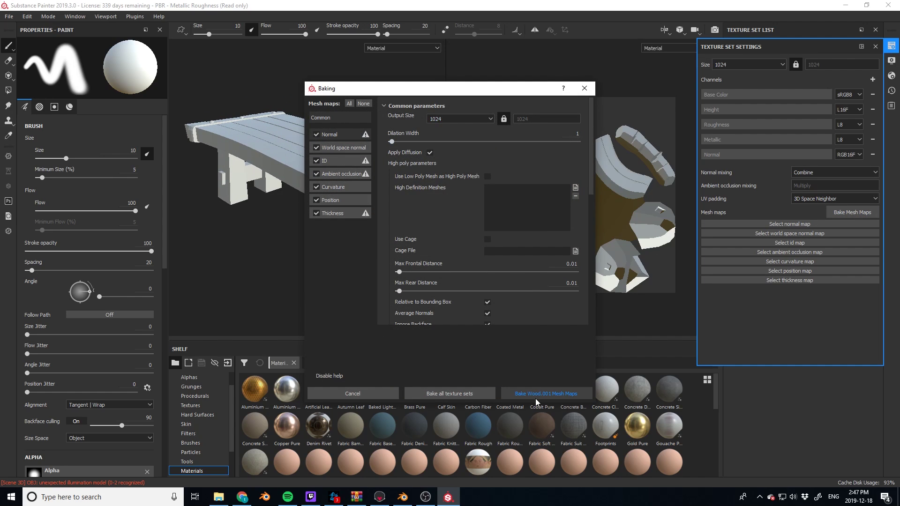
pyautogui.click(475, 395)
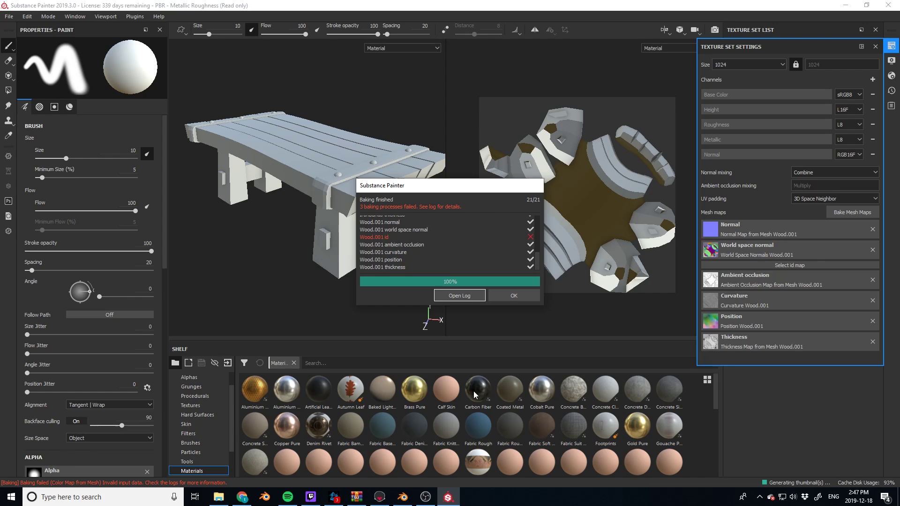
pyautogui.click(513, 295)
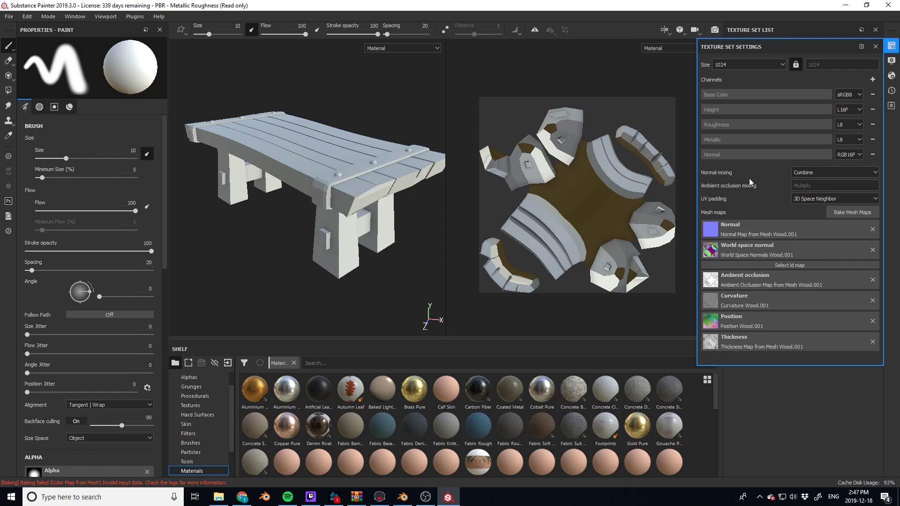
# - Apply Brass_Old to the bench wood and orbit around the leg and beam to inspect it
pyautogui.click(876, 47)
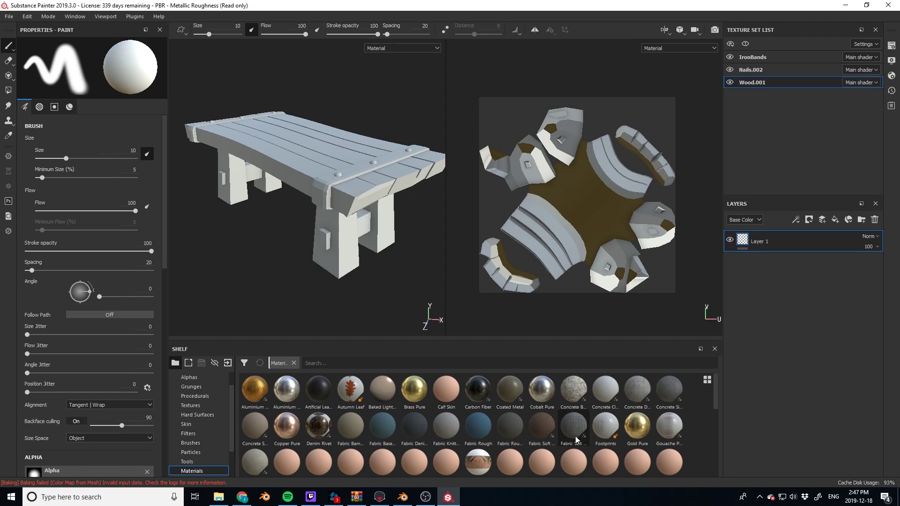
pyautogui.click(892, 46)
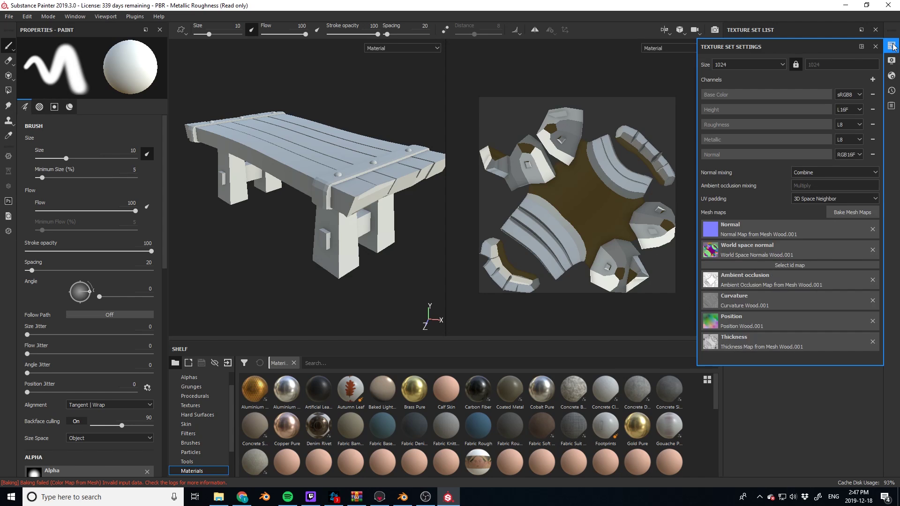
pyautogui.click(892, 46)
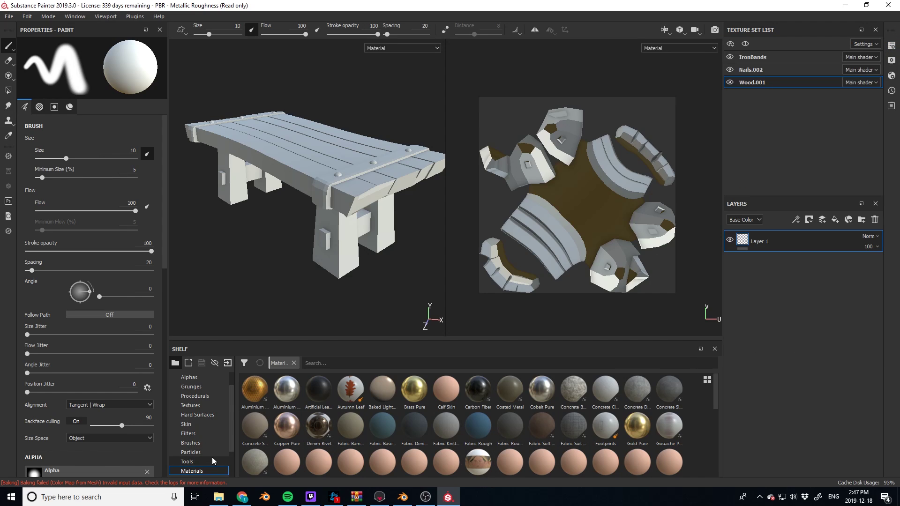
pyautogui.scroll(-1, 210, 458)
pyautogui.click(199, 453)
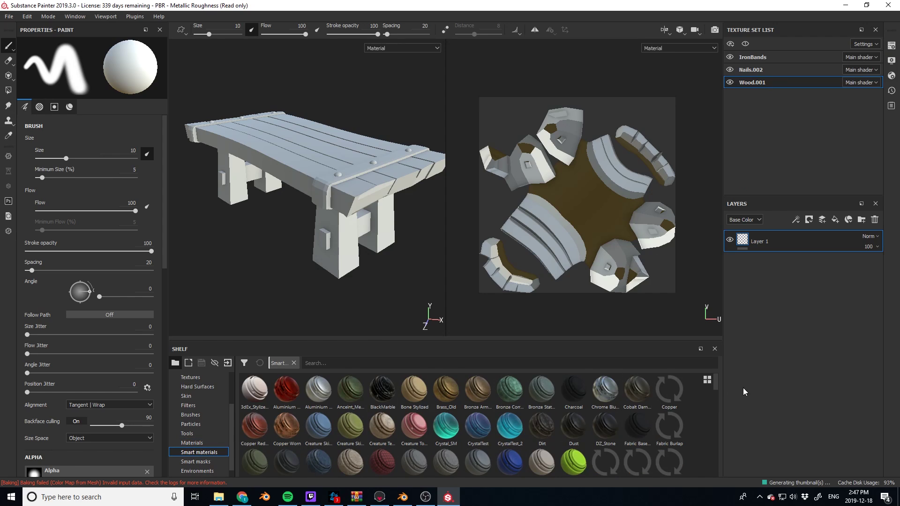
pyautogui.moveTo(446, 391); pyautogui.dragTo(752, 308)
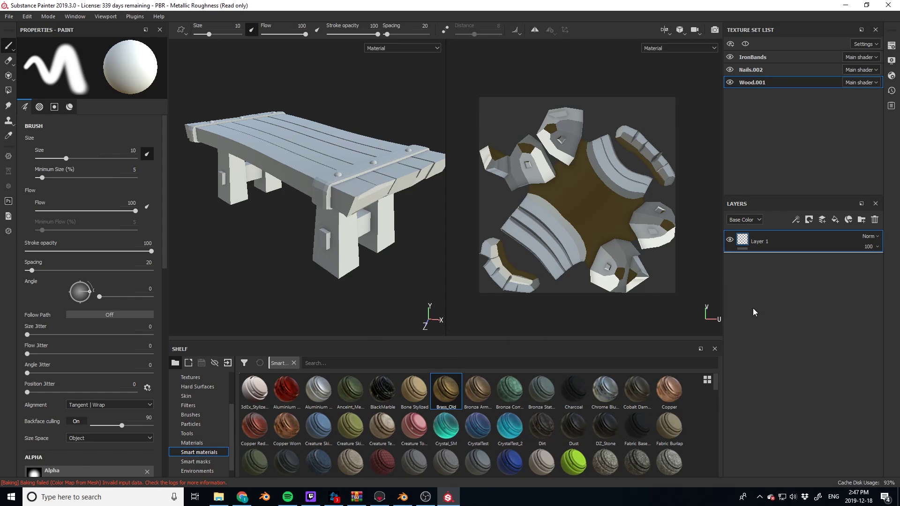
pyautogui.scroll(4, 340, 207)
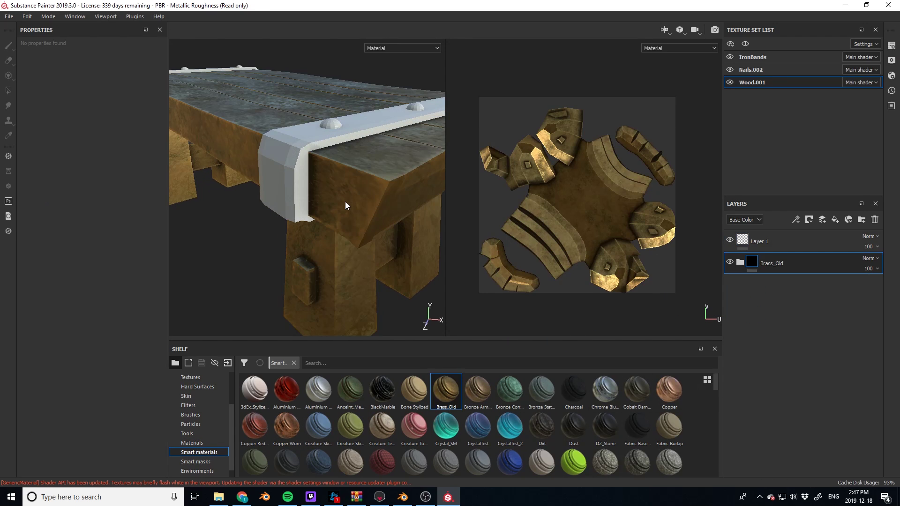
pyautogui.keyDown('alt'); pyautogui.moveTo(409, 208); pyautogui.dragTo(380, 211); pyautogui.keyUp('alt')
pyautogui.keyDown('alt'); pyautogui.moveTo(380, 211); pyautogui.dragTo(308, 214, button='middle'); pyautogui.keyUp('alt')
pyautogui.keyDown('alt'); pyautogui.moveTo(307, 215); pyautogui.dragTo(251, 155); pyautogui.keyUp('alt')
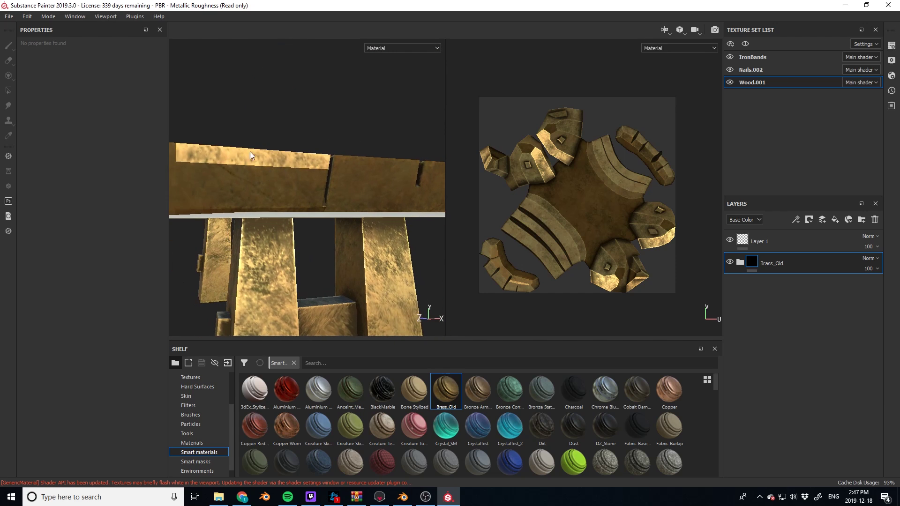
pyautogui.keyDown('alt'); pyautogui.moveTo(262, 199); pyautogui.dragTo(365, 263); pyautogui.keyUp('alt')
# - Delete Layer 1 and the Brass_Old layer so the wood is plain grey again
pyautogui.click(769, 241)
pyautogui.keyDown('shift'); pyautogui.click(826, 256); pyautogui.keyUp('shift')
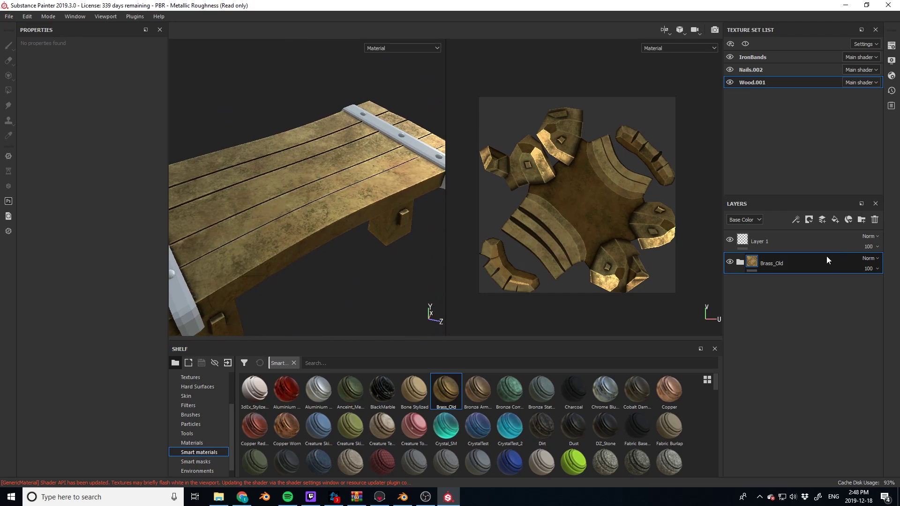
pyautogui.press('Delete')
# - Cover Wood.001 with the Stylized_wood_2 smart material and orbit to check the brown planks
pyautogui.scroll(-5, 599, 421)
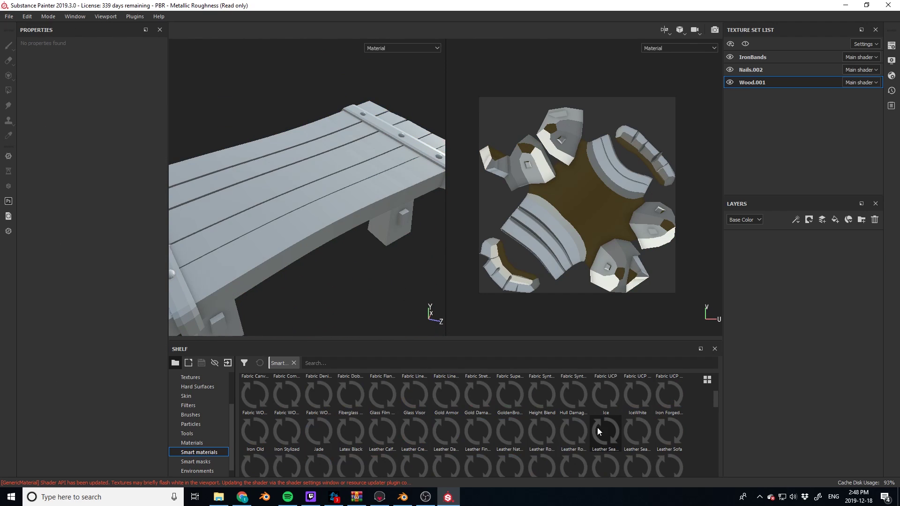
pyautogui.moveTo(717, 424); pyautogui.dragTo(715, 460)
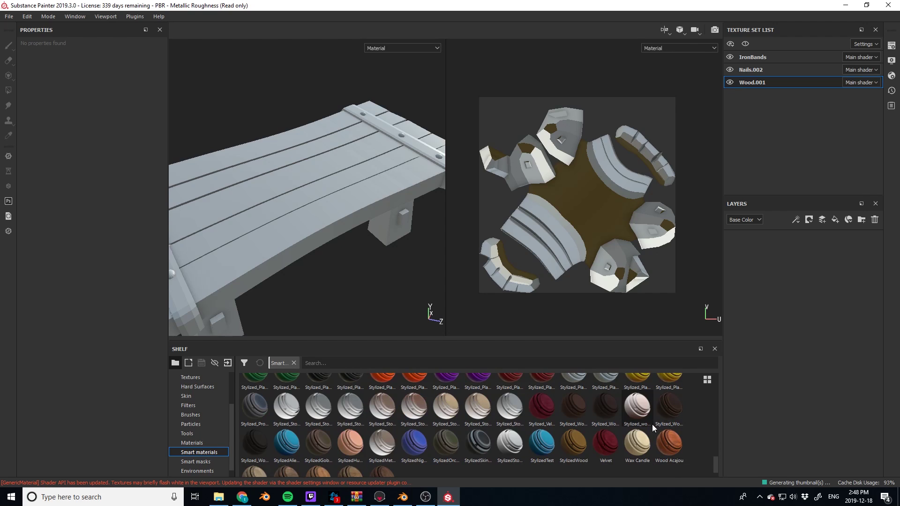
pyautogui.moveTo(650, 422); pyautogui.dragTo(750, 326)
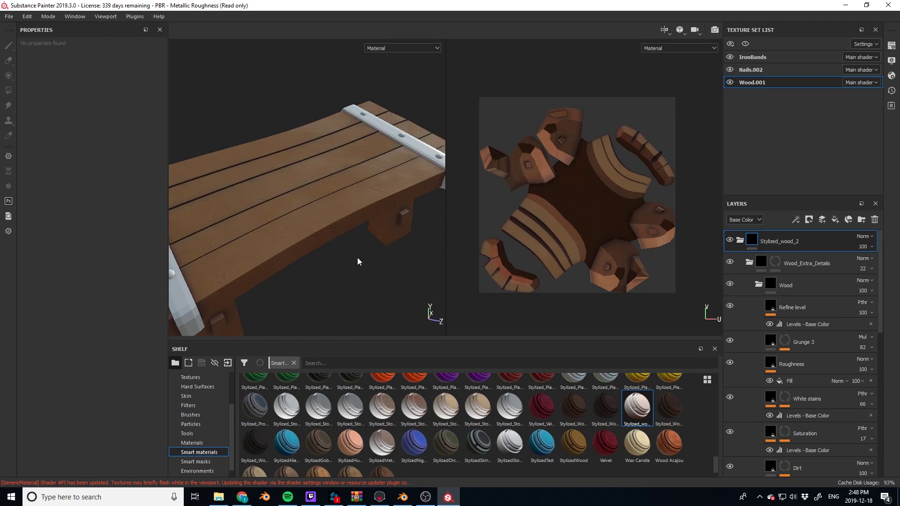
pyautogui.keyDown('alt'); pyautogui.moveTo(358, 259); pyautogui.dragTo(345, 278); pyautogui.keyUp('alt')
pyautogui.scroll(5, 345, 278)
pyautogui.scroll(1, 345, 275)
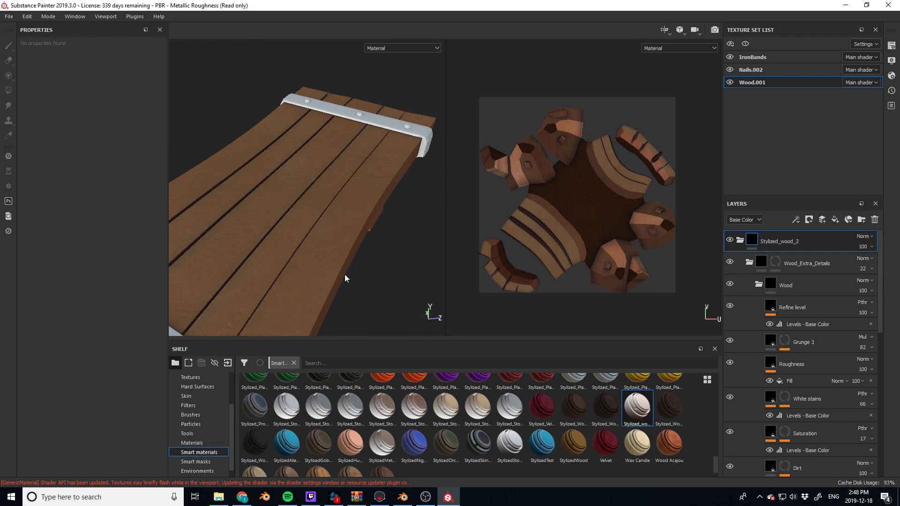
# - Apply Stylized_Metal_Iron_Black to the Nails.002 texture set
pyautogui.click(752, 70)
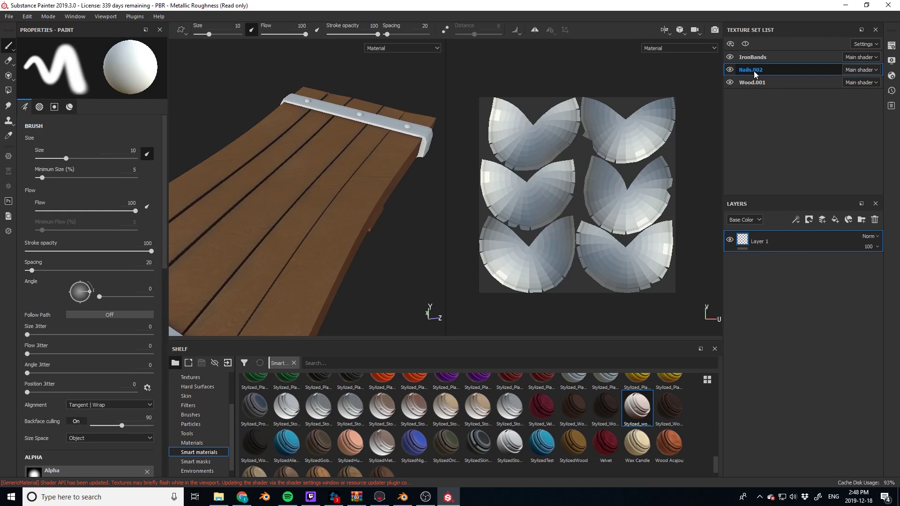
pyautogui.scroll(3, 656, 411)
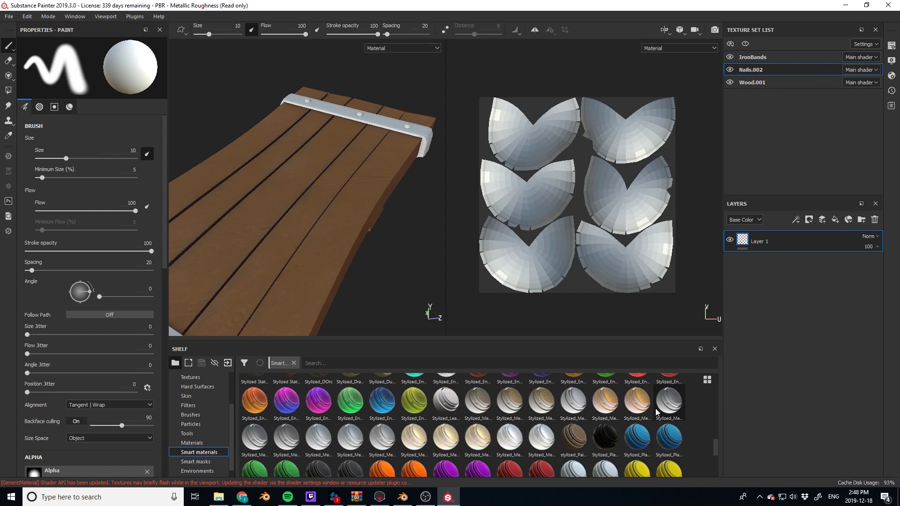
pyautogui.keyDown('alt'); pyautogui.moveTo(356, 201); pyautogui.dragTo(387, 193); pyautogui.keyUp('alt')
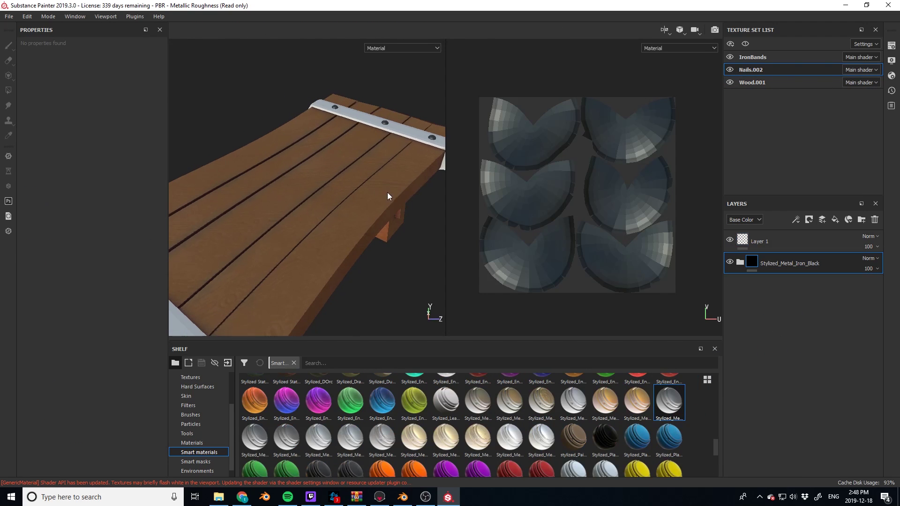
# - Give the IronBands texture set Stylized_Metal_Base_Iron and orbit to a side view of the bench
pyautogui.click(750, 57)
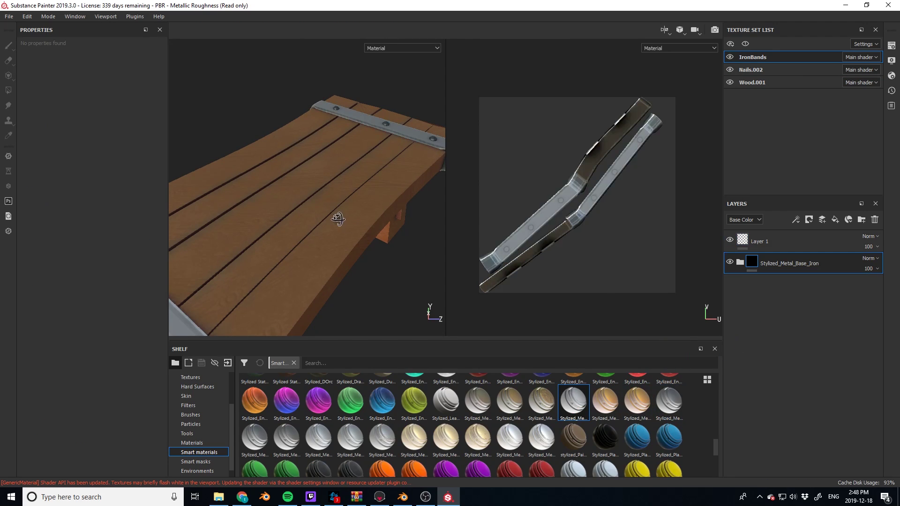
pyautogui.moveTo(337, 218)
pyautogui.keyDown('alt'); pyautogui.mouseDown()
pyautogui.moveTo(276, 190)
pyautogui.moveTo(285, 213)
pyautogui.moveTo(321, 227)
pyautogui.mouseUp(); pyautogui.keyUp('alt')
pyautogui.scroll(-5, 306, 210)
pyautogui.scroll(3, 328, 225)
pyautogui.keyDown('alt'); pyautogui.moveTo(327, 225); pyautogui.dragTo(274, 220, button='middle'); pyautogui.keyUp('alt')
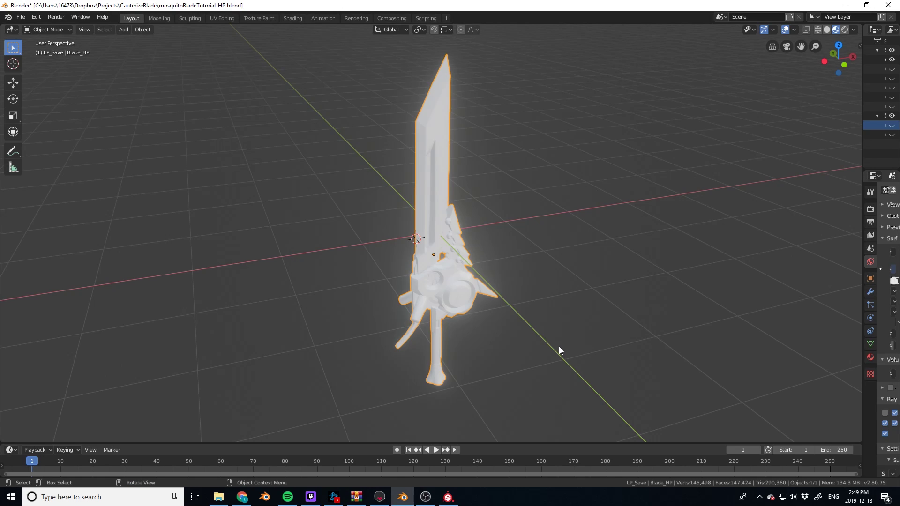
# - Select all of the sword's geometry in Edit Mode and choose Wavefront (.obj) export
pyautogui.press('Tab')
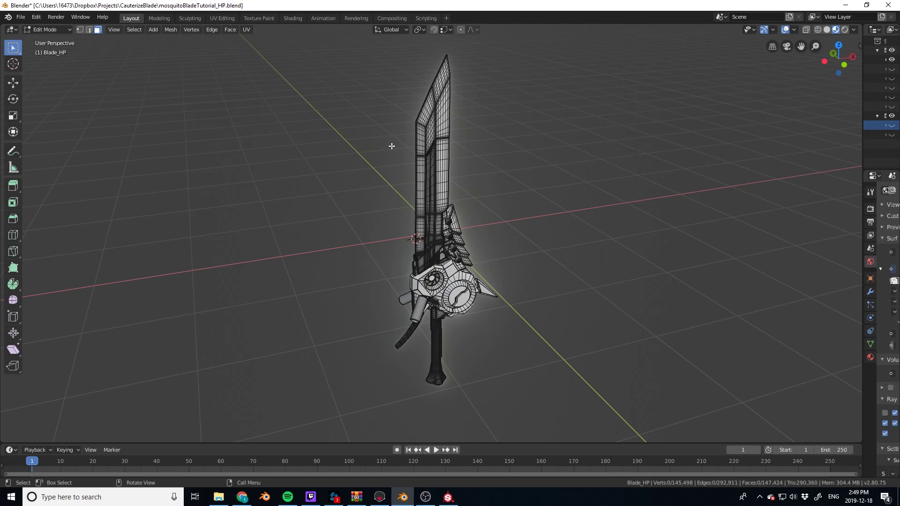
pyautogui.press('a')
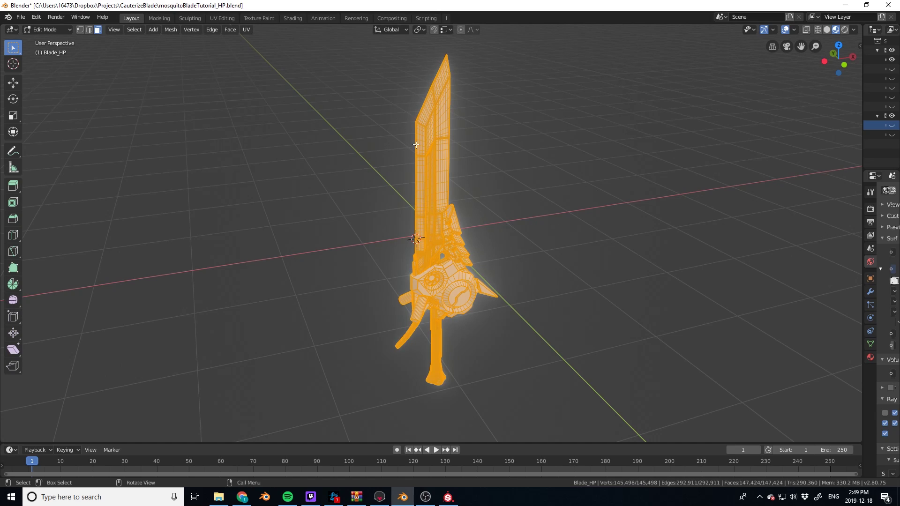
pyautogui.click(20, 18)
pyautogui.moveTo(36, 153)
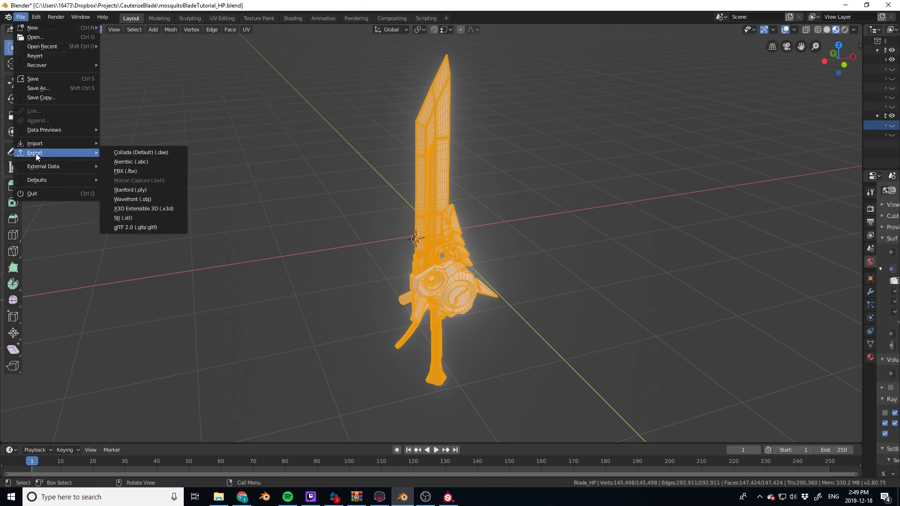
pyautogui.click(136, 199)
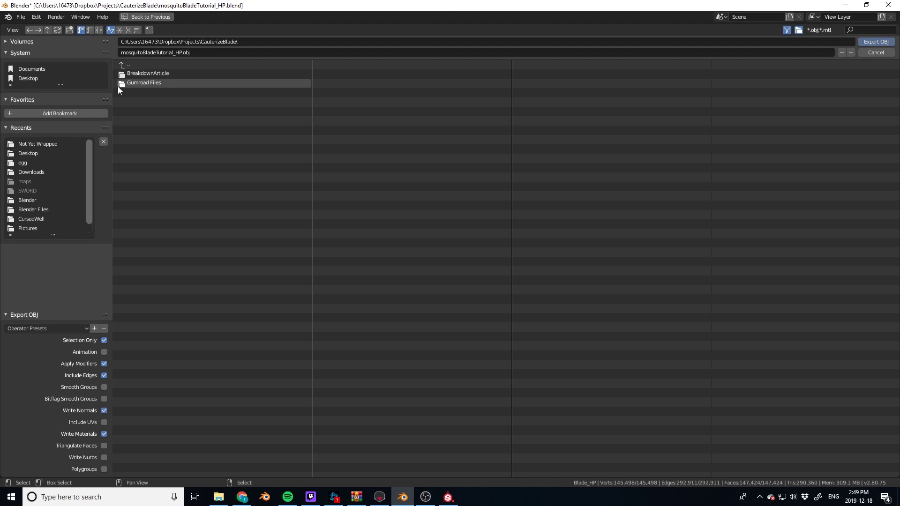
# - Export over mosquitoBladeTutorial_HP.obj in Desktop/Blender/Not Yet Wrapped
pyautogui.click(42, 78)
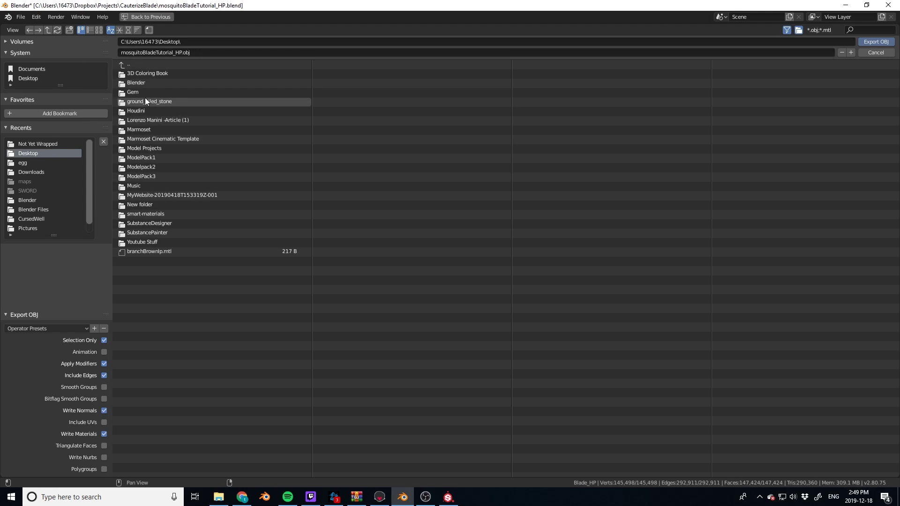
pyautogui.doubleClick(145, 82)
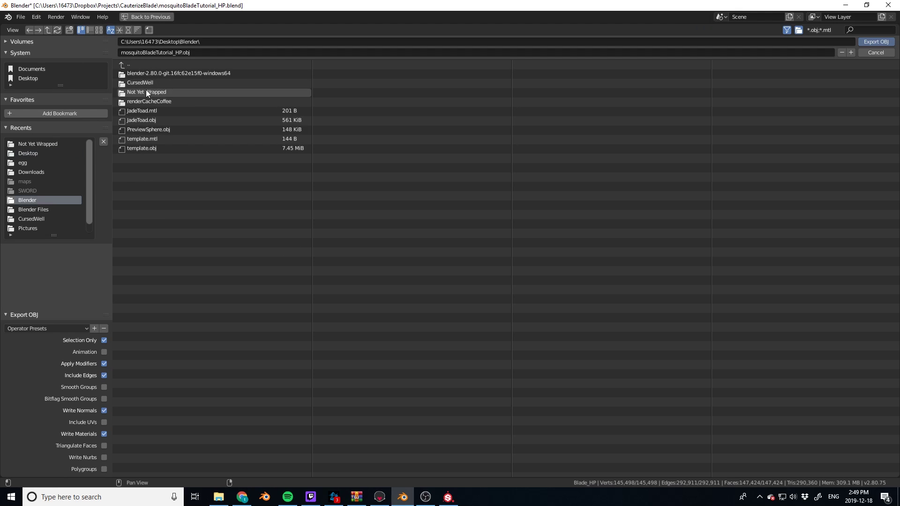
pyautogui.doubleClick(146, 91)
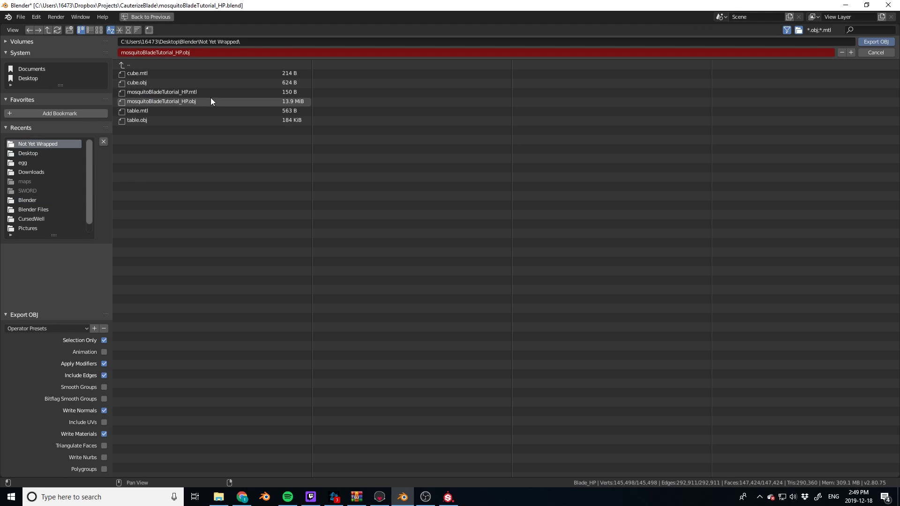
pyautogui.click(159, 102)
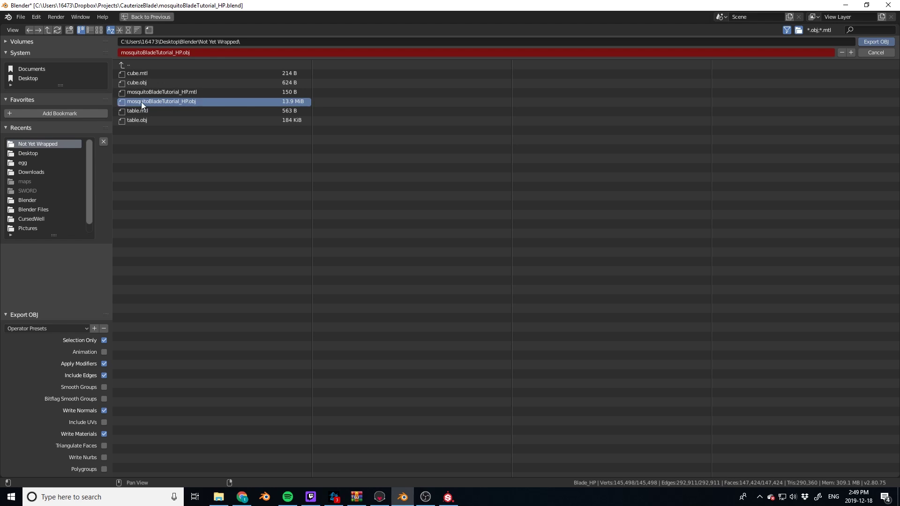
pyautogui.click(867, 41)
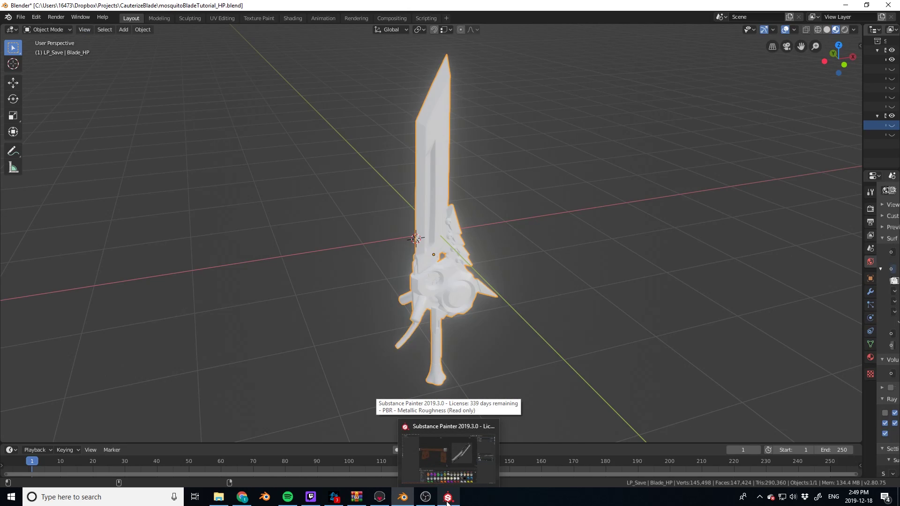
# - Return to Substance Painter and start a new project
pyautogui.click(447, 500)
pyautogui.click(9, 17)
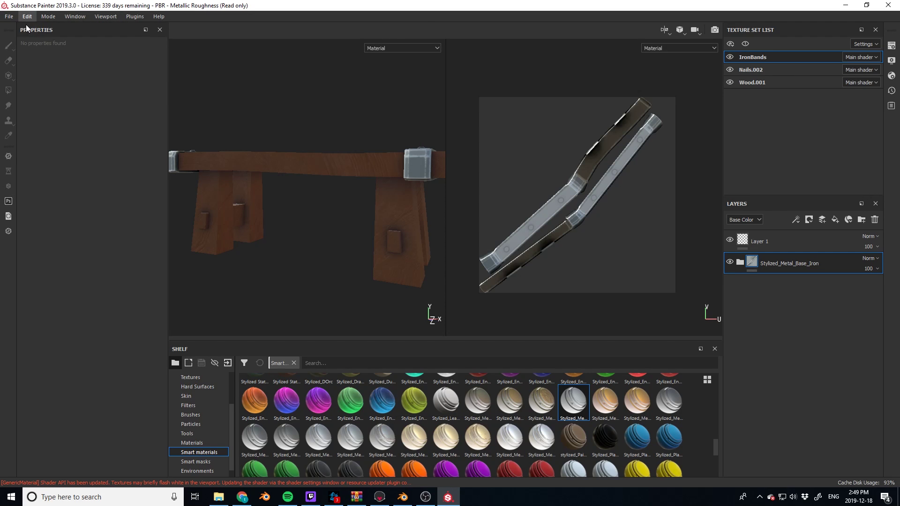
pyautogui.click(9, 16)
pyautogui.click(19, 27)
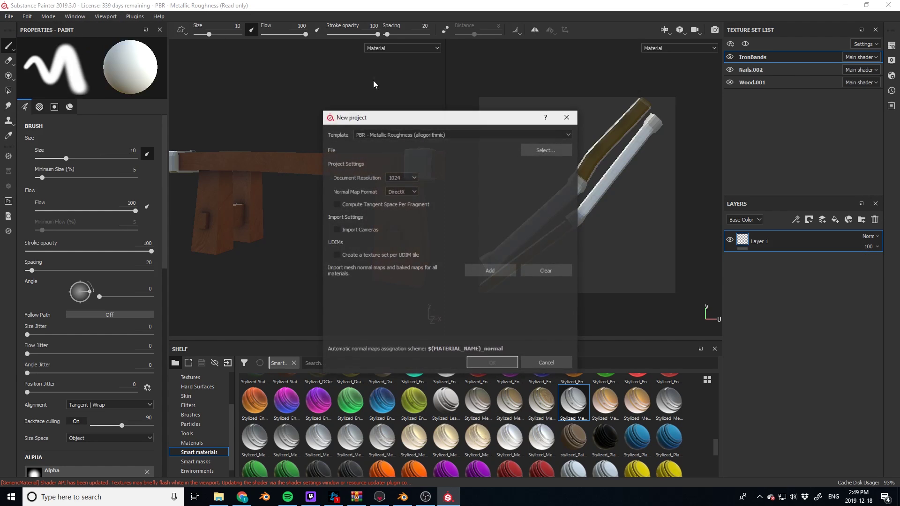
# - Load mosquitoBladeTutorial_HP.obj as the project mesh, discarding the unsaved table project
pyautogui.click(545, 151)
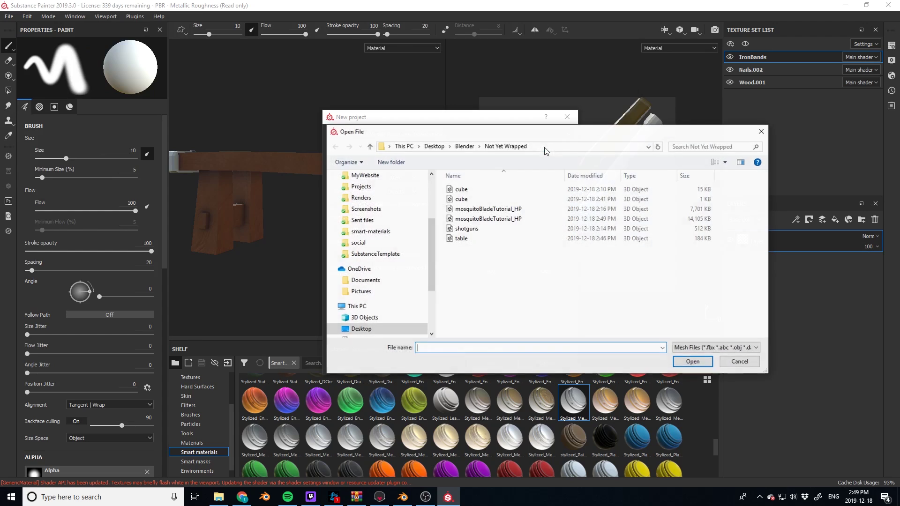
pyautogui.click(485, 220)
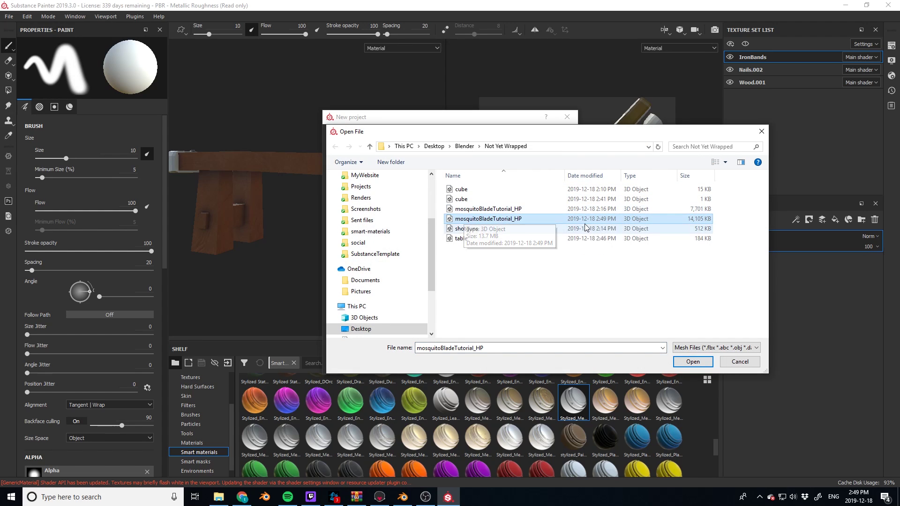
pyautogui.click(692, 362)
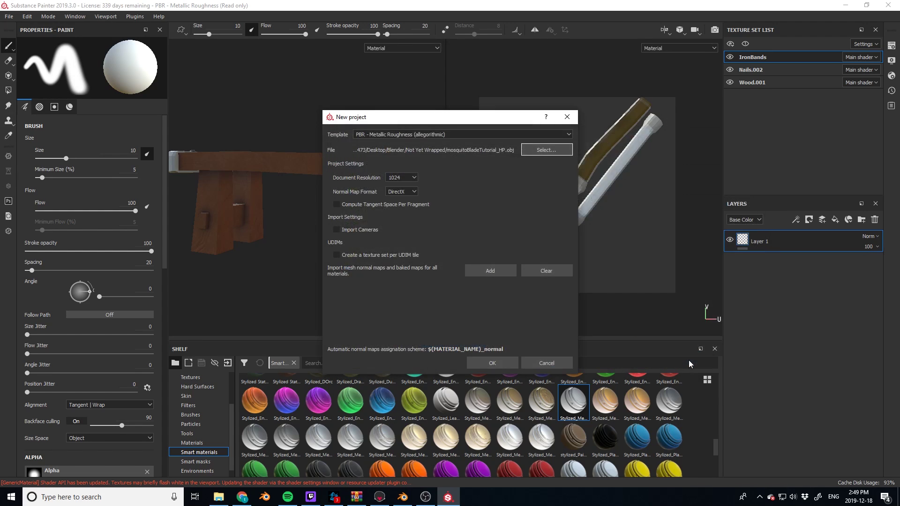
pyautogui.click(493, 363)
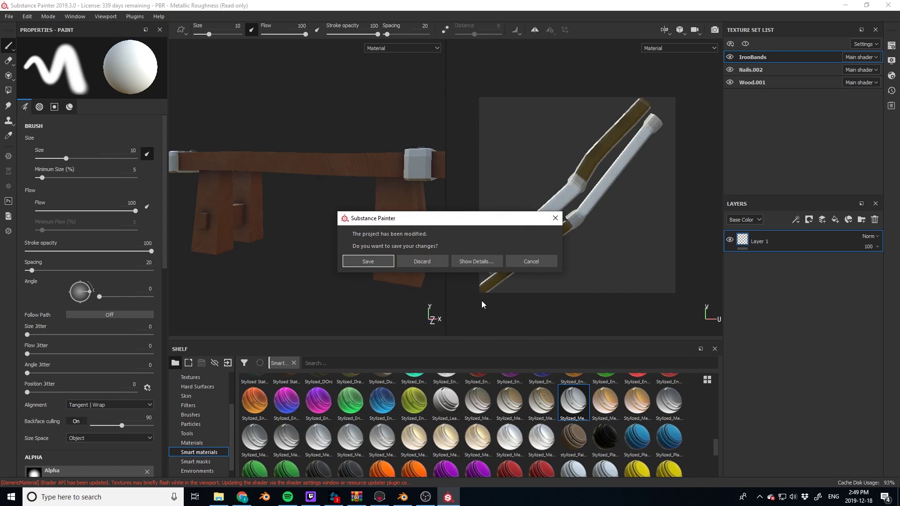
pyautogui.click(422, 263)
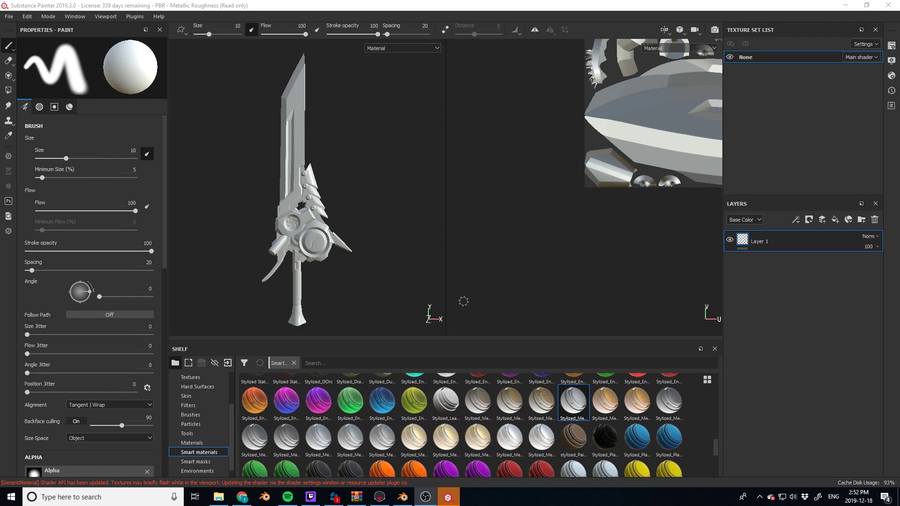
pyautogui.click(402, 497)
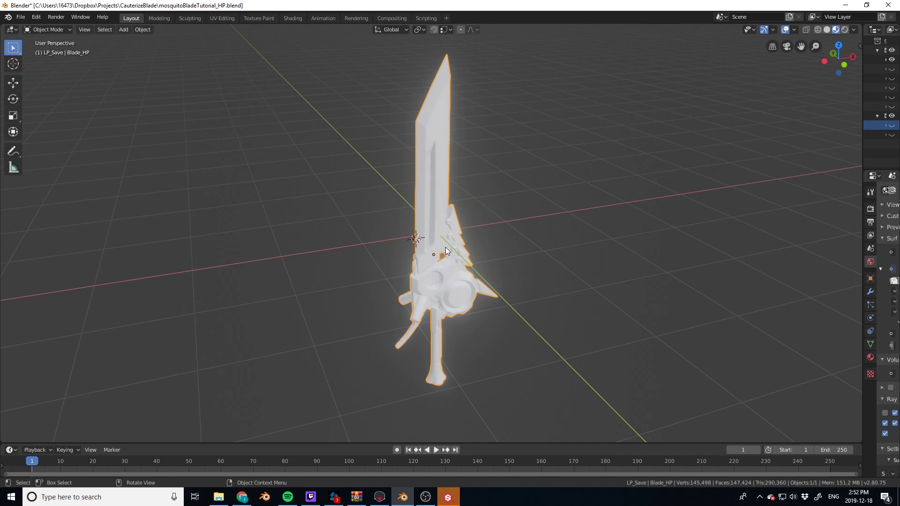
pyautogui.press('Tab')
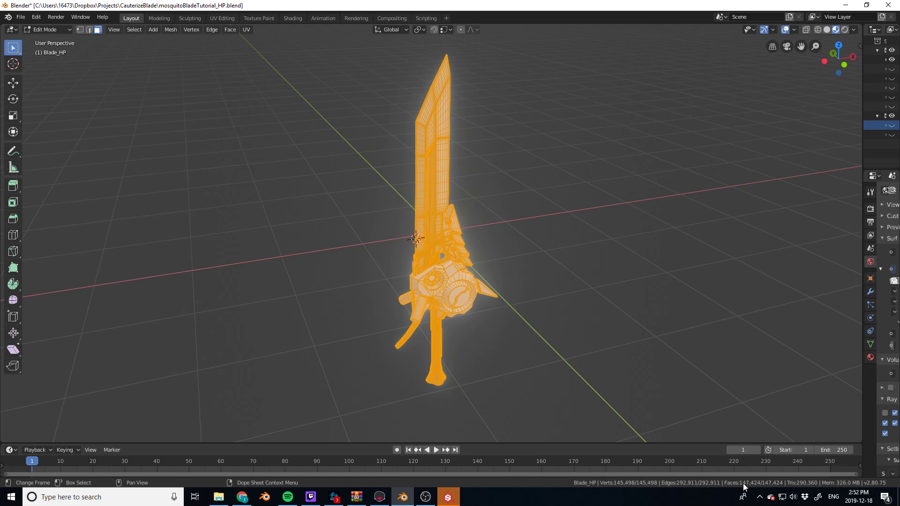
pyautogui.scroll(7, 447, 192)
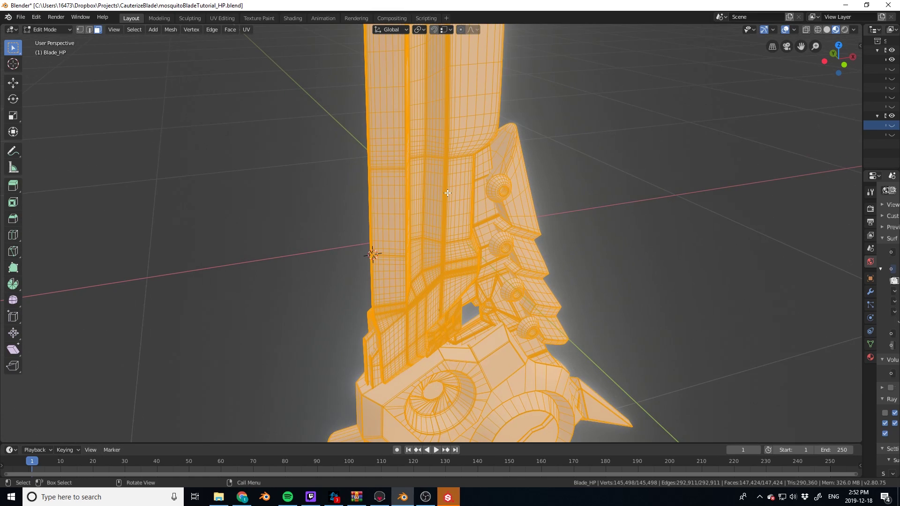
pyautogui.scroll(-7, 448, 193)
# - Zoom and pan the 2D view to centre the sword's packed UV layout
pyautogui.hotkey('alt', 'Tab')
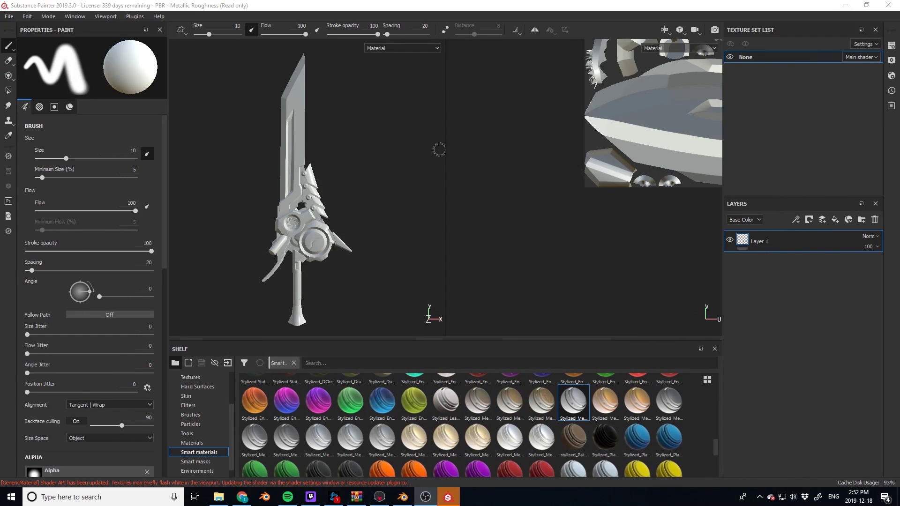
pyautogui.scroll(-5, 605, 190)
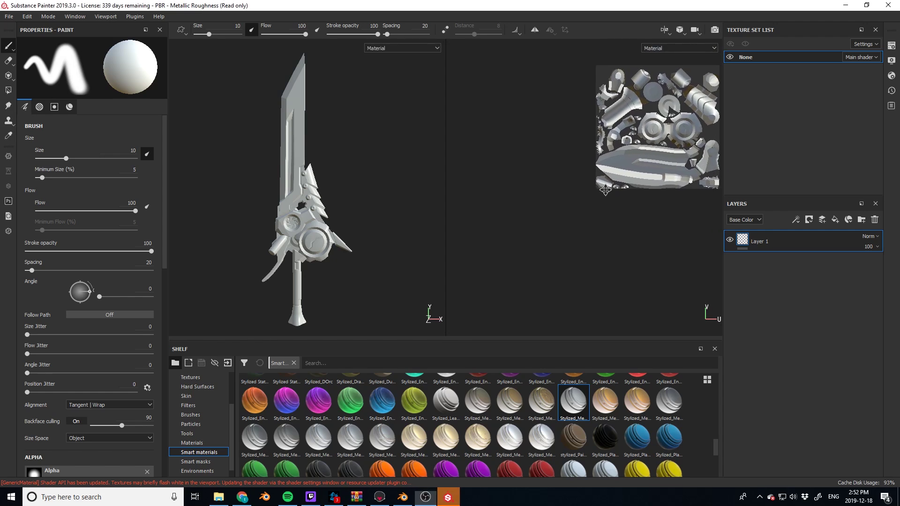
pyautogui.scroll(4, 563, 204)
pyautogui.moveTo(563, 204); pyautogui.dragTo(520, 199, button='middle')
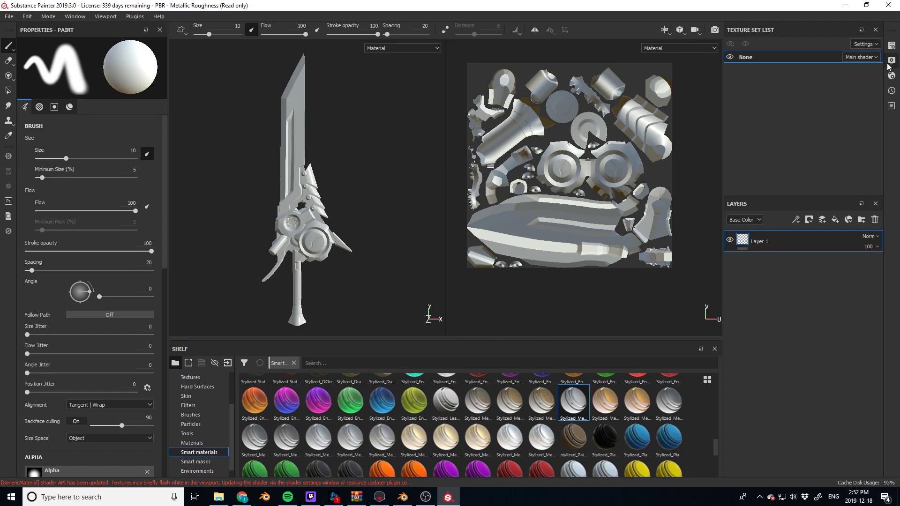
# - Bake all mesh maps from Texture Set Settings and dismiss the bake report
pyautogui.click(892, 45)
pyautogui.click(852, 212)
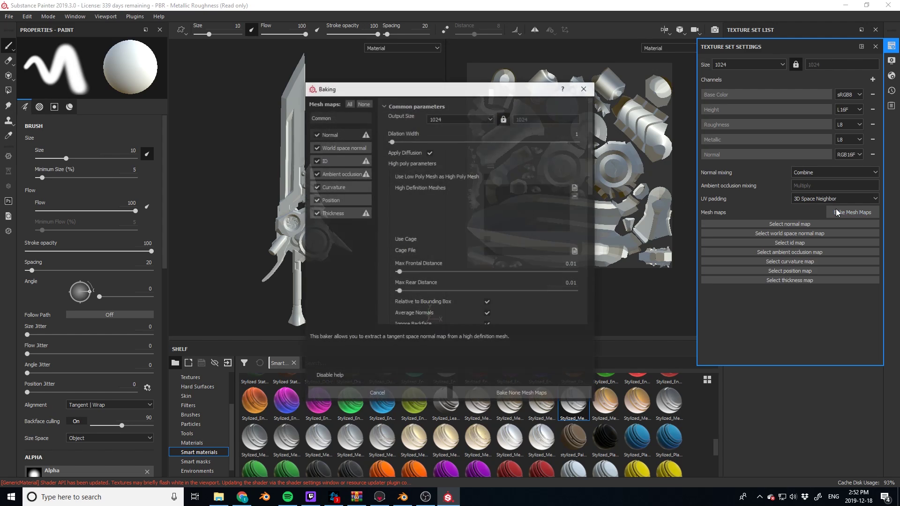
pyautogui.click(516, 393)
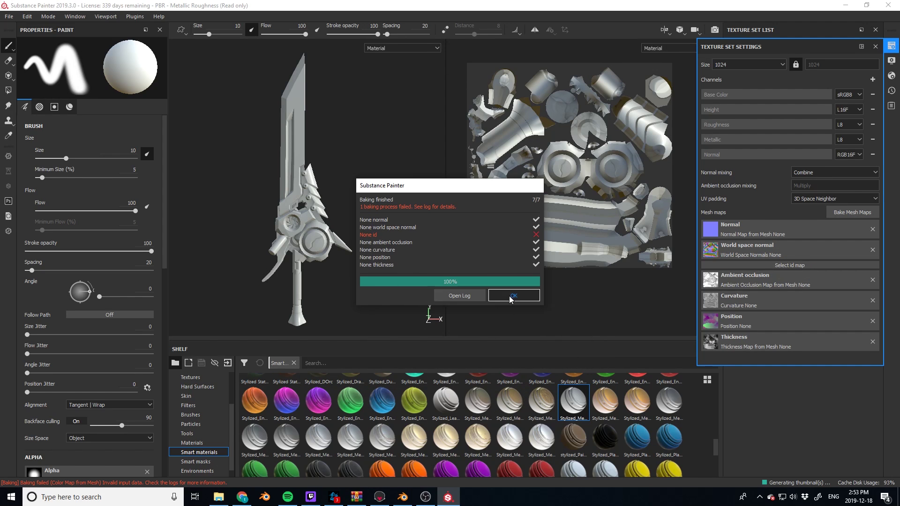
pyautogui.click(516, 296)
pyautogui.click(891, 45)
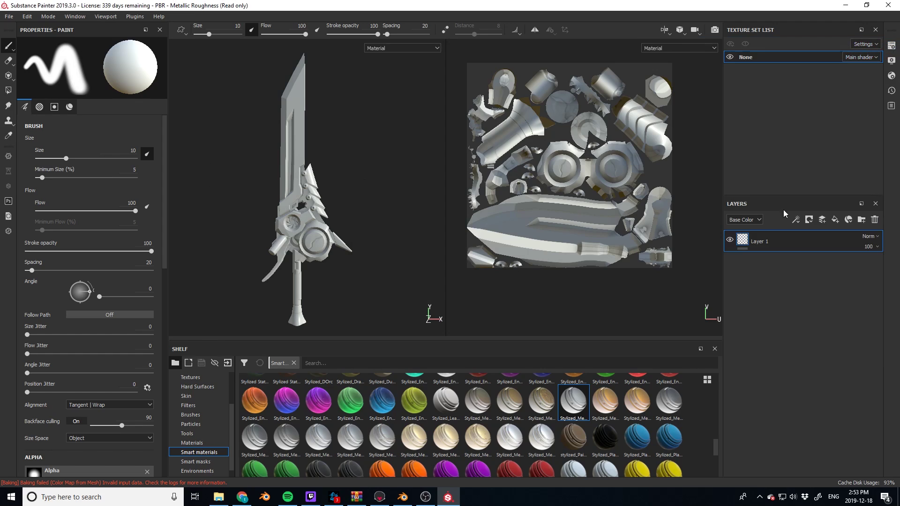
# - Try Stylized Station Metal on the sword, remove it, and apply Brass_Old instead
pyautogui.scroll(5, 556, 408)
pyautogui.scroll(-3, 556, 406)
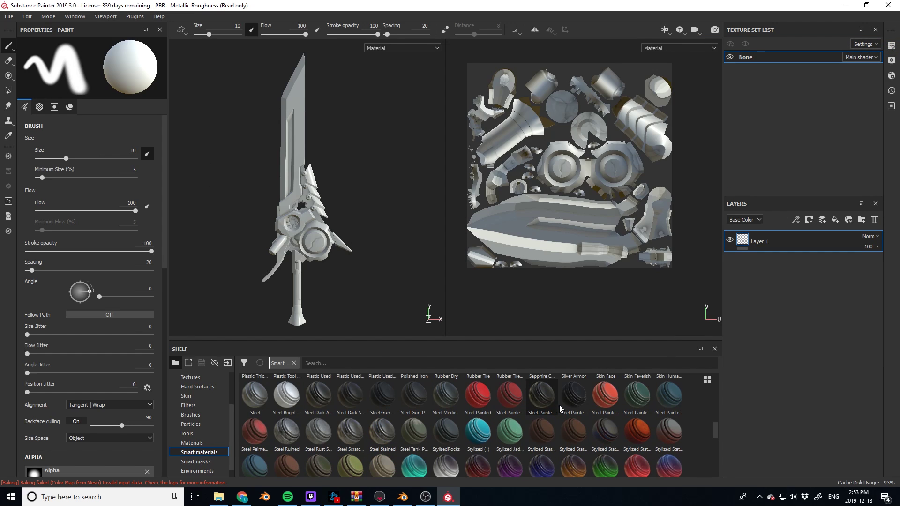
pyautogui.moveTo(601, 430); pyautogui.dragTo(777, 320)
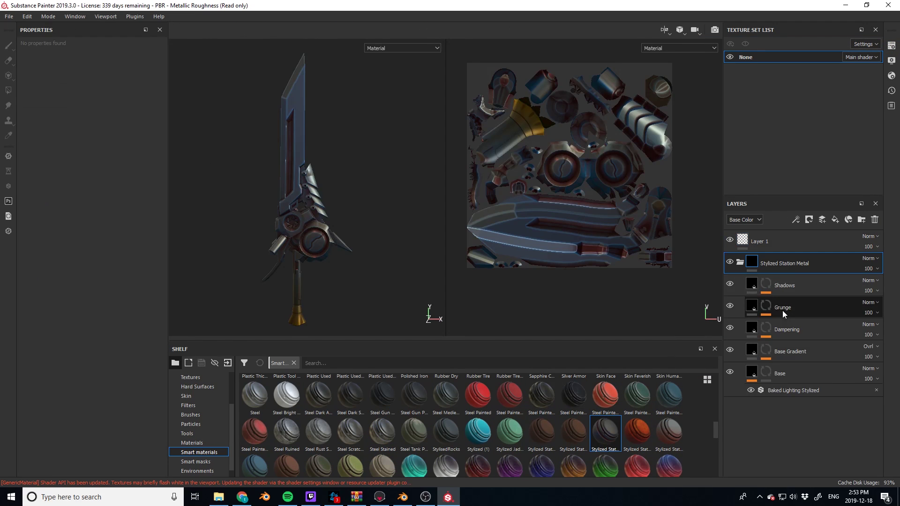
pyautogui.keyDown('alt'); pyautogui.moveTo(346, 246); pyautogui.dragTo(391, 242); pyautogui.keyUp('alt')
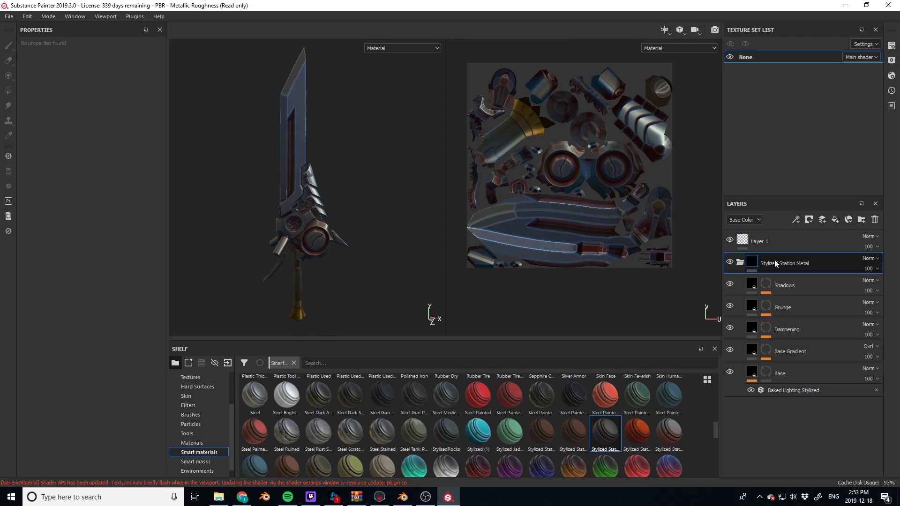
pyautogui.press('Delete')
pyautogui.scroll(10, 449, 421)
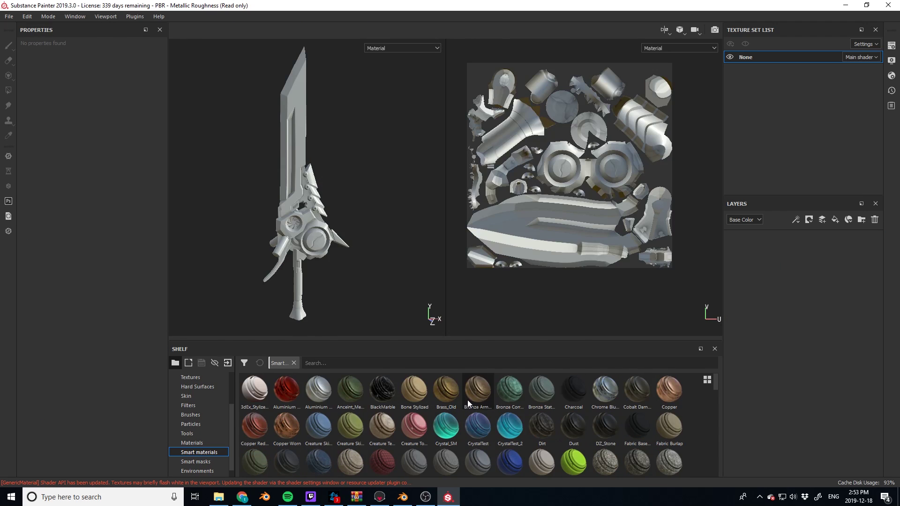
pyautogui.moveTo(445, 390); pyautogui.dragTo(769, 296)
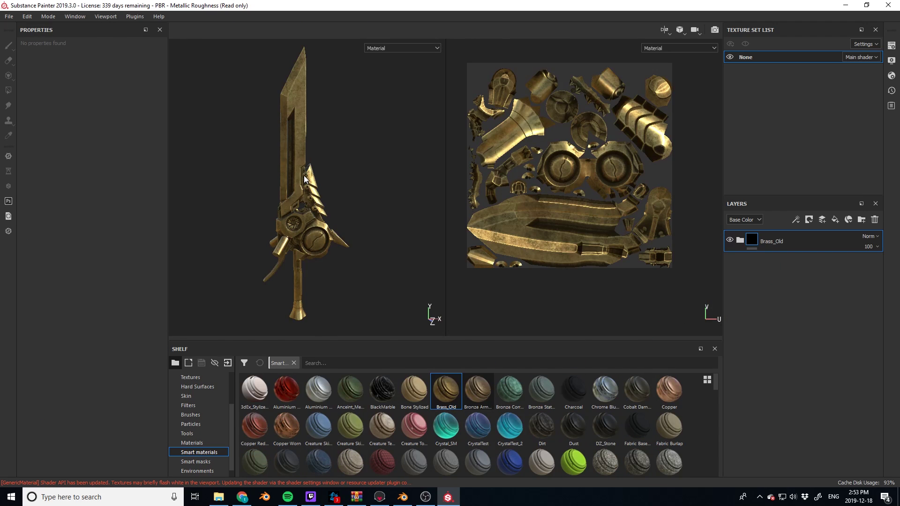
# - Orbit over the guard, blade, fan face and handle to inspect the brass finish
pyautogui.scroll(3, 304, 178)
pyautogui.keyDown('alt'); pyautogui.moveTo(324, 202); pyautogui.dragTo(335, 126, button='middle'); pyautogui.keyUp('alt')
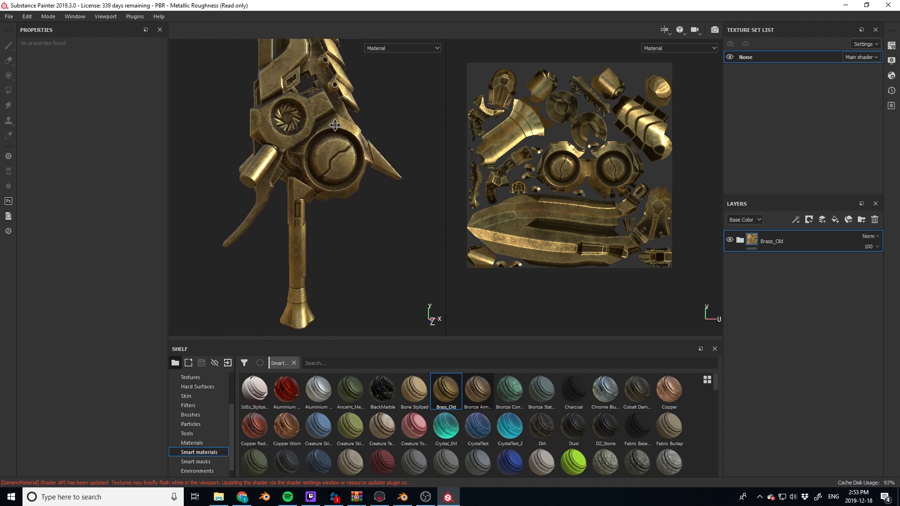
pyautogui.scroll(6, 335, 126)
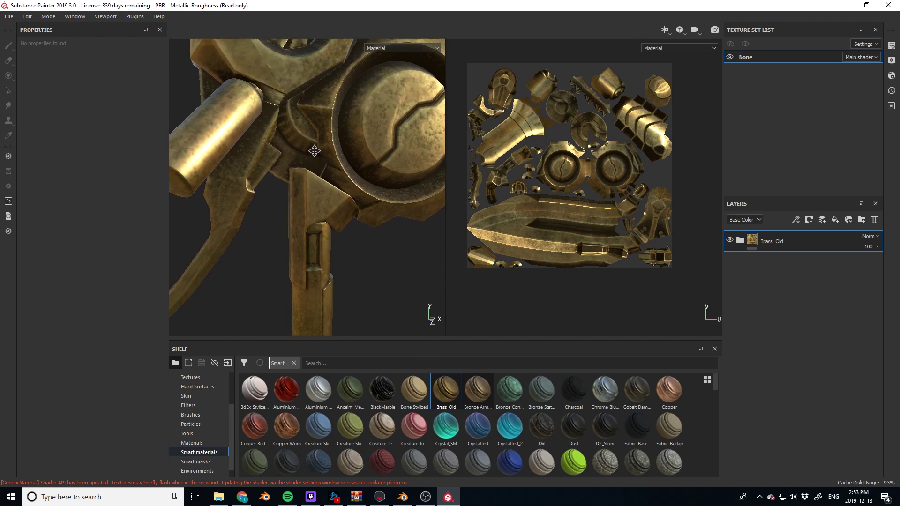
pyautogui.keyDown('alt'); pyautogui.moveTo(315, 150); pyautogui.dragTo(215, 171); pyautogui.keyUp('alt')
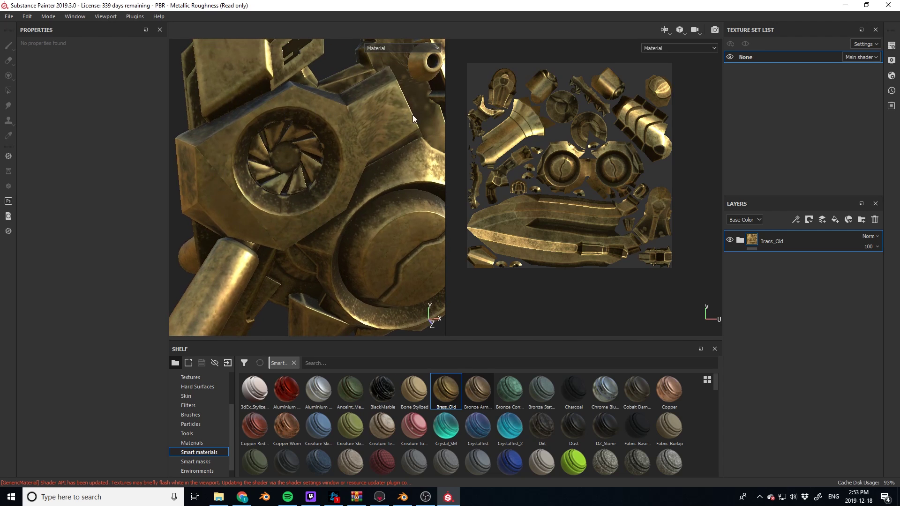
pyautogui.keyDown('alt'); pyautogui.moveTo(339, 150); pyautogui.dragTo(360, 233); pyautogui.keyUp('alt')
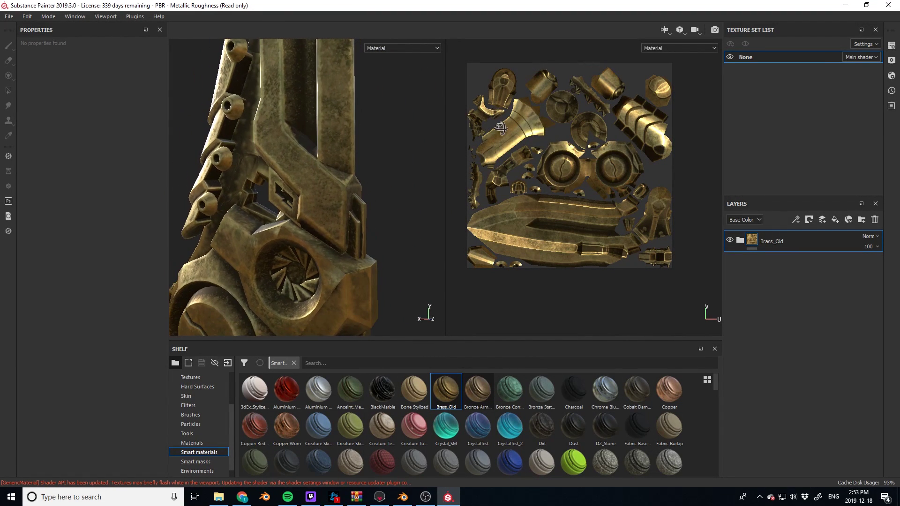
pyautogui.keyDown('alt'); pyautogui.moveTo(361, 233); pyautogui.dragTo(387, 147, button='middle'); pyautogui.keyUp('alt')
pyautogui.keyDown('alt'); pyautogui.moveTo(289, 259); pyautogui.dragTo(375, 234); pyautogui.keyUp('alt')
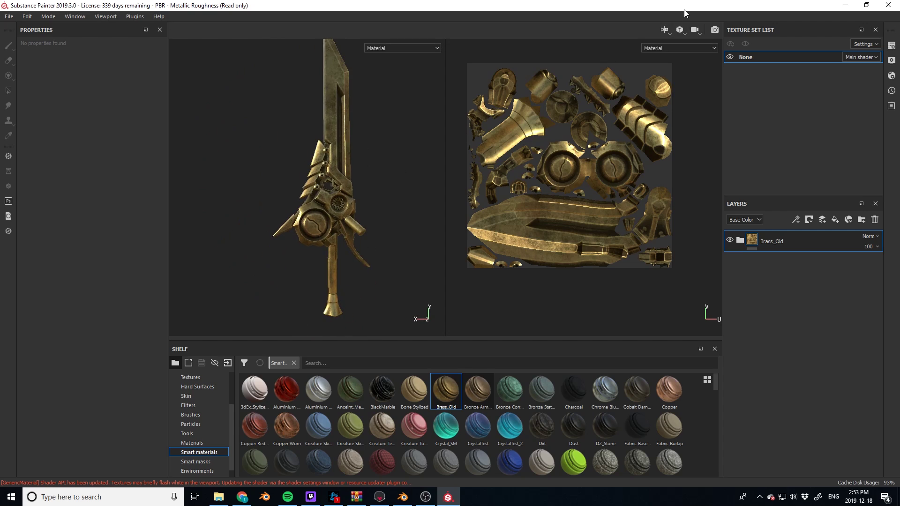
# - Switch to 3D-only view, hide all panels, and frame the sword in three-quarter view
pyautogui.click(665, 30)
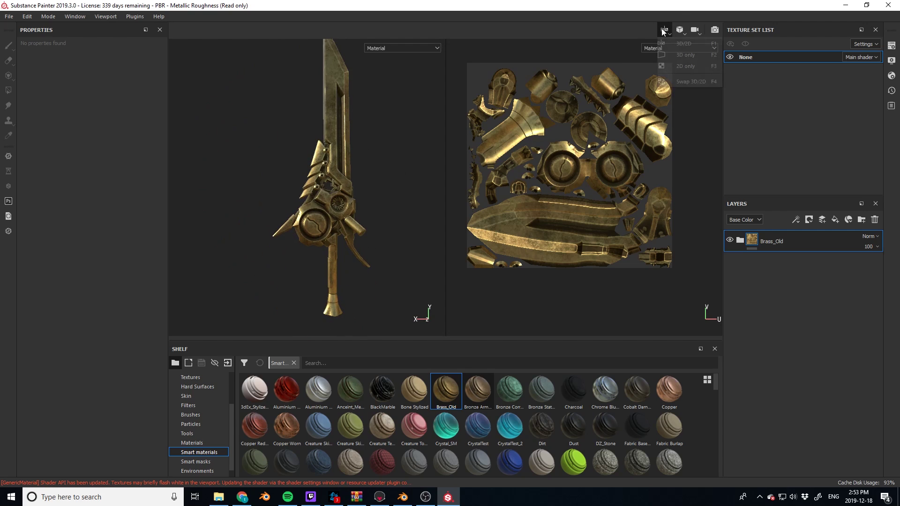
pyautogui.click(686, 56)
pyautogui.press('Tab')
pyautogui.scroll(5, 556, 205)
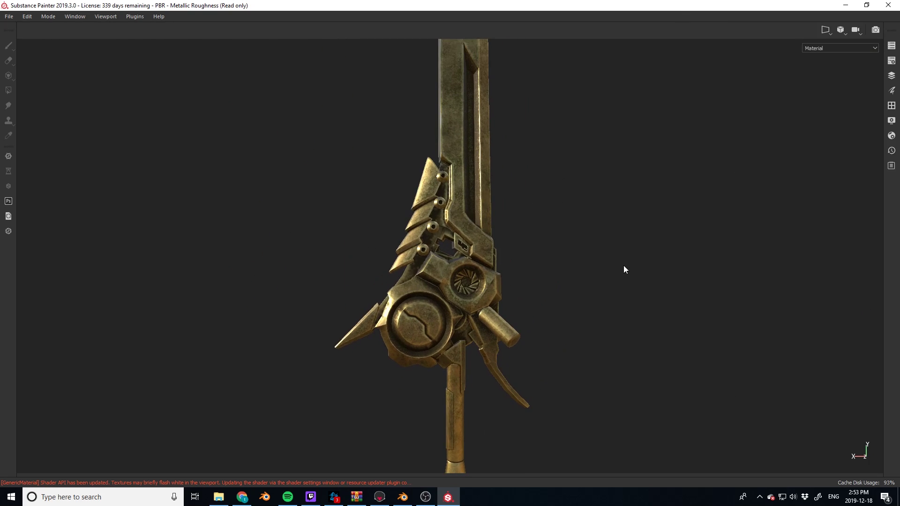
pyautogui.keyDown('alt'); pyautogui.moveTo(624, 270); pyautogui.dragTo(549, 307); pyautogui.keyUp('alt')
pyautogui.keyDown('alt'); pyautogui.moveTo(564, 285); pyautogui.dragTo(528, 240, button='middle'); pyautogui.keyUp('alt')
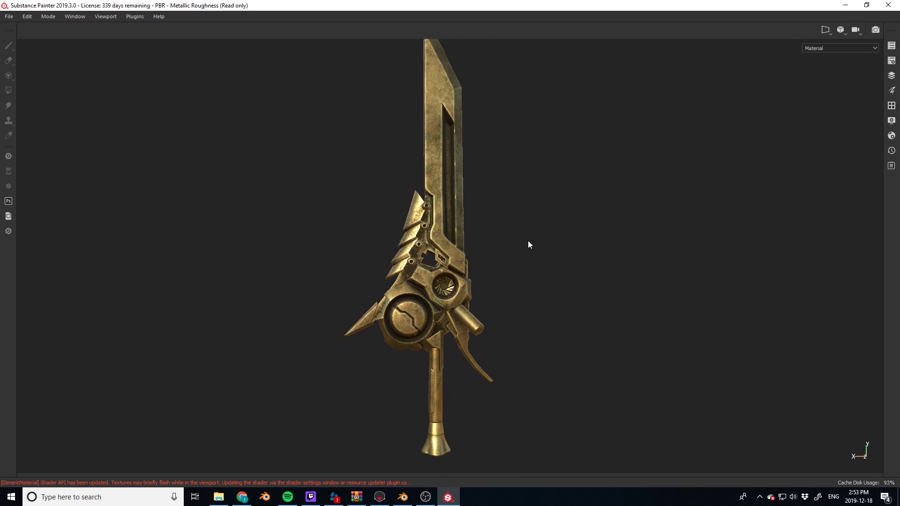